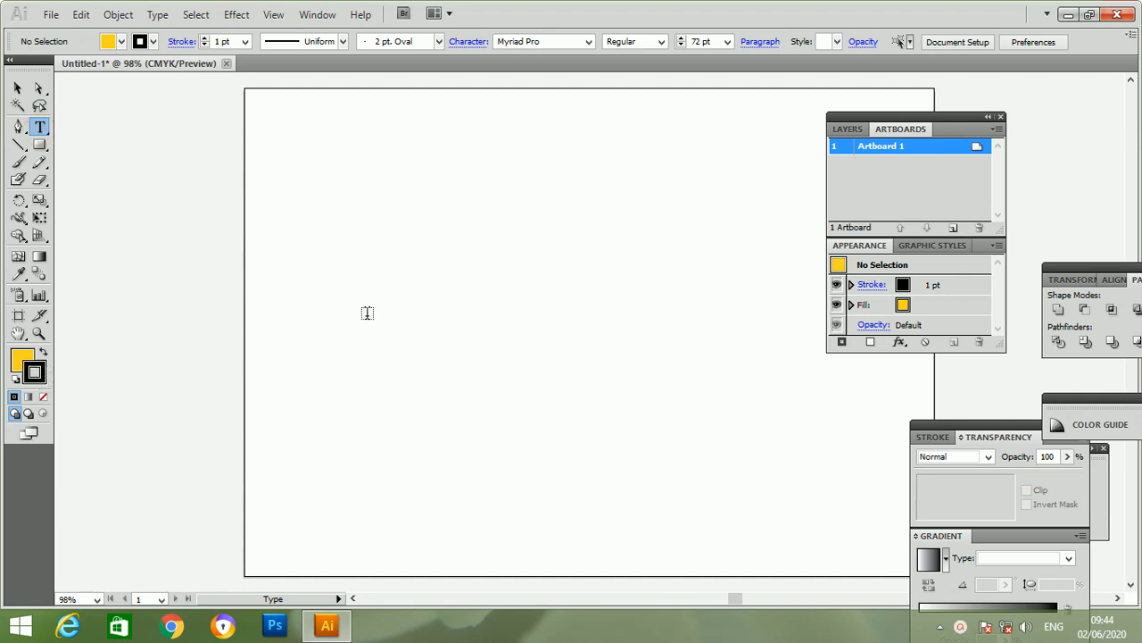
# Add the point text "HELLO" near the middle of the artboard
pyautogui.click(42, 397)
pyautogui.click(414, 338)
pyautogui.click(415, 338)
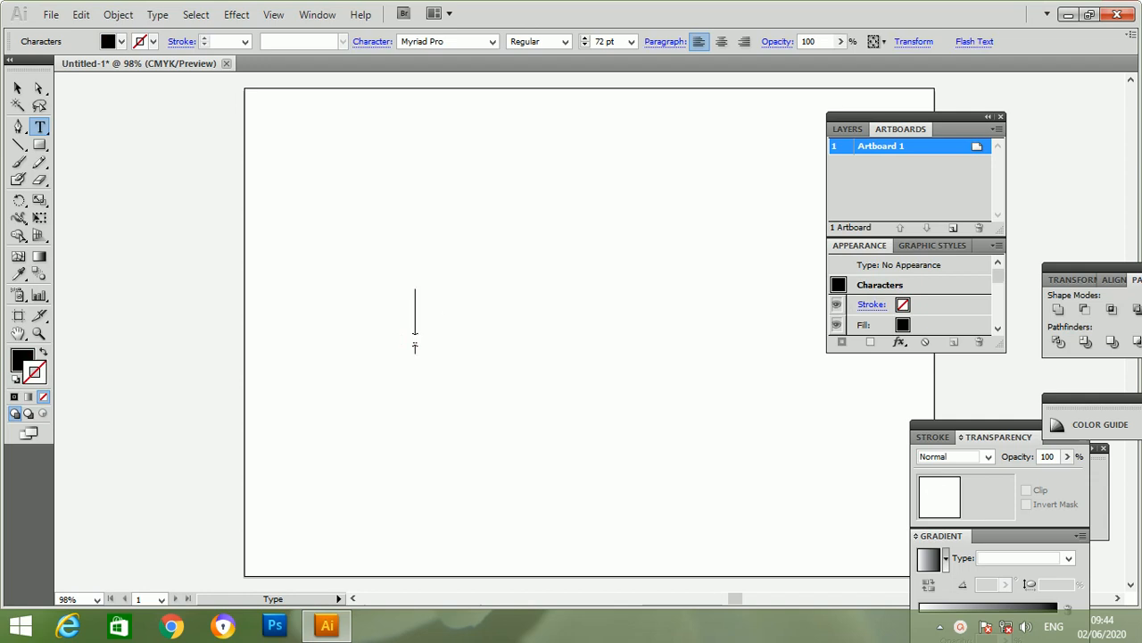
pyautogui.write('h')
pyautogui.press('BackSpace')
pyautogui.write('HEL')
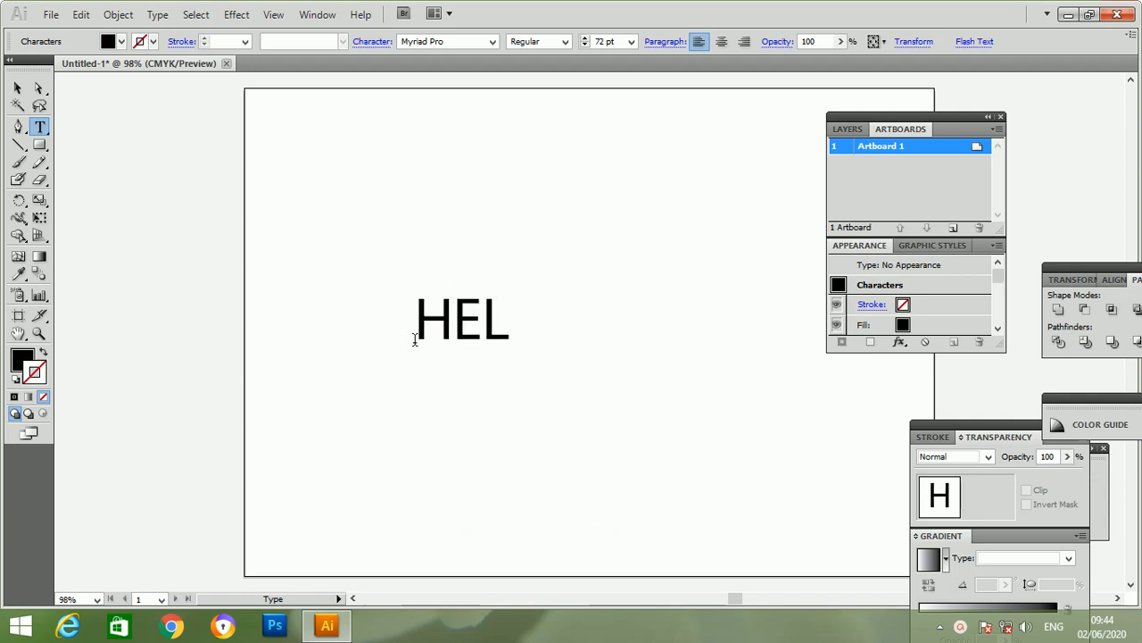
pyautogui.write('LO')
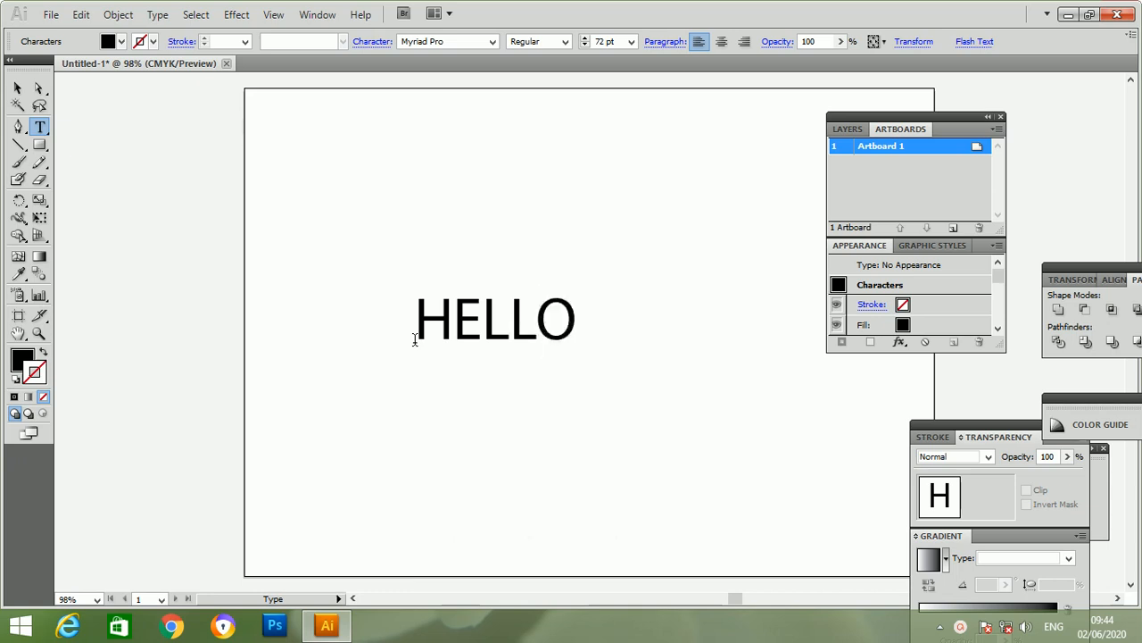
# Set the HELLO text's font to Arial with the Bold style
pyautogui.moveTo(417, 308); pyautogui.dragTo(586, 316)
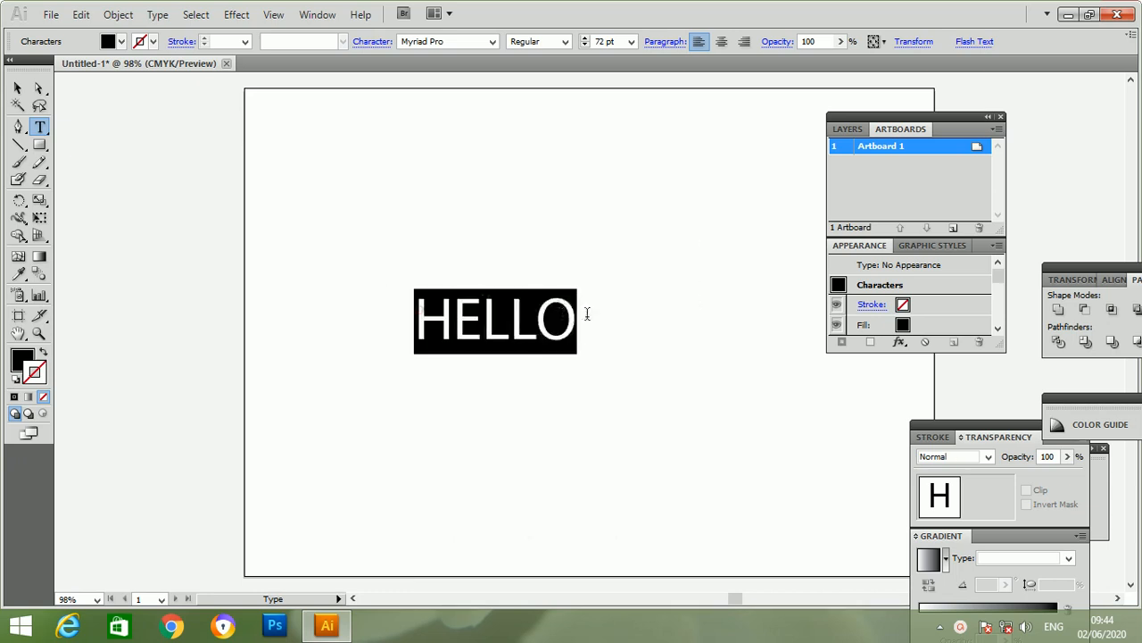
pyautogui.click(492, 41)
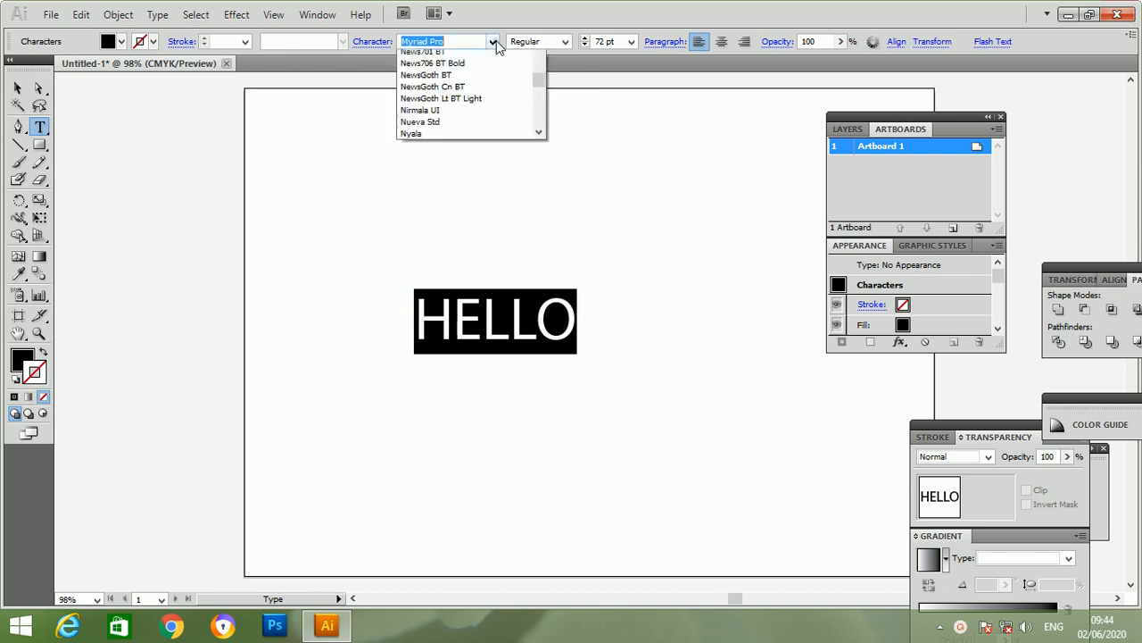
pyautogui.moveTo(539, 105); pyautogui.dragTo(536, 59)
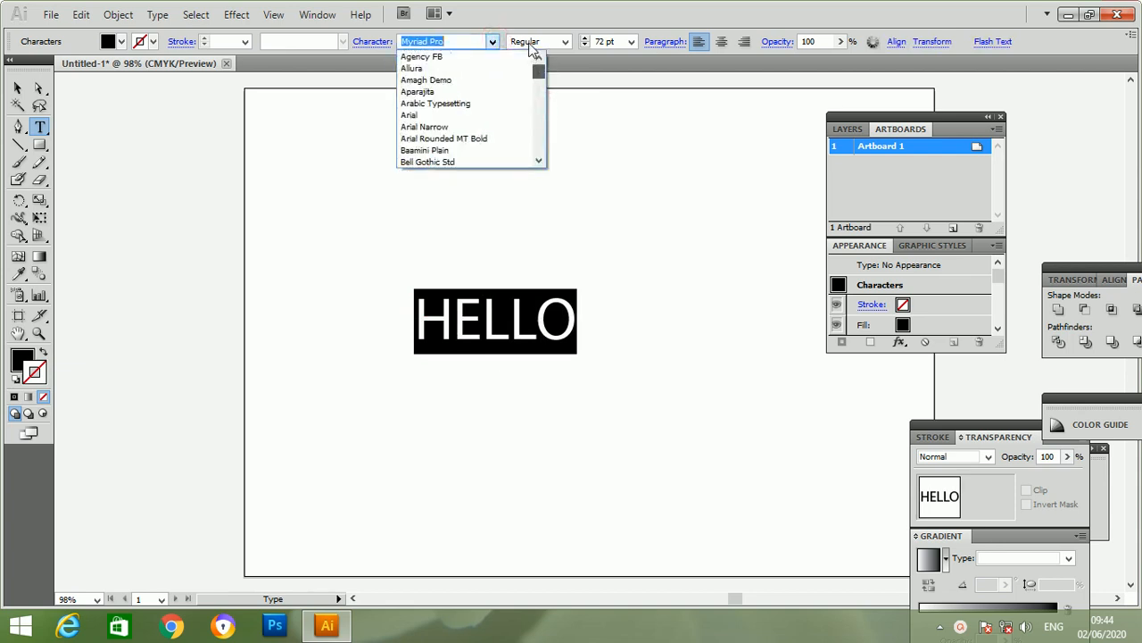
pyautogui.click(493, 113)
pyautogui.click(565, 41)
pyautogui.click(548, 83)
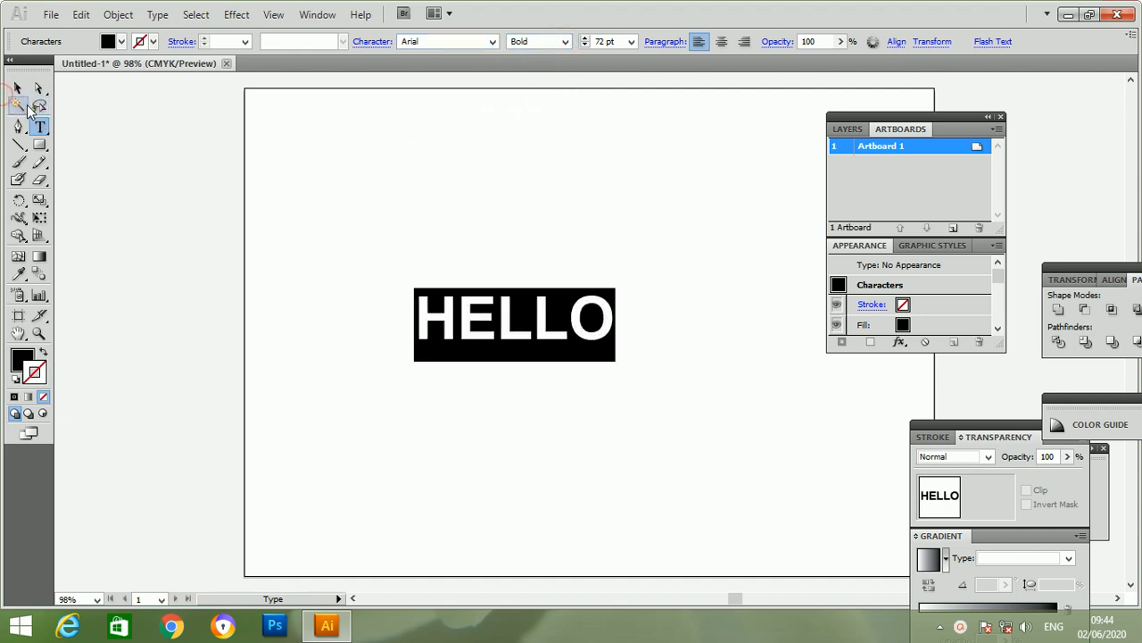
# Fill the HELLO text object with a bright pink, F748E3
pyautogui.click(17, 88)
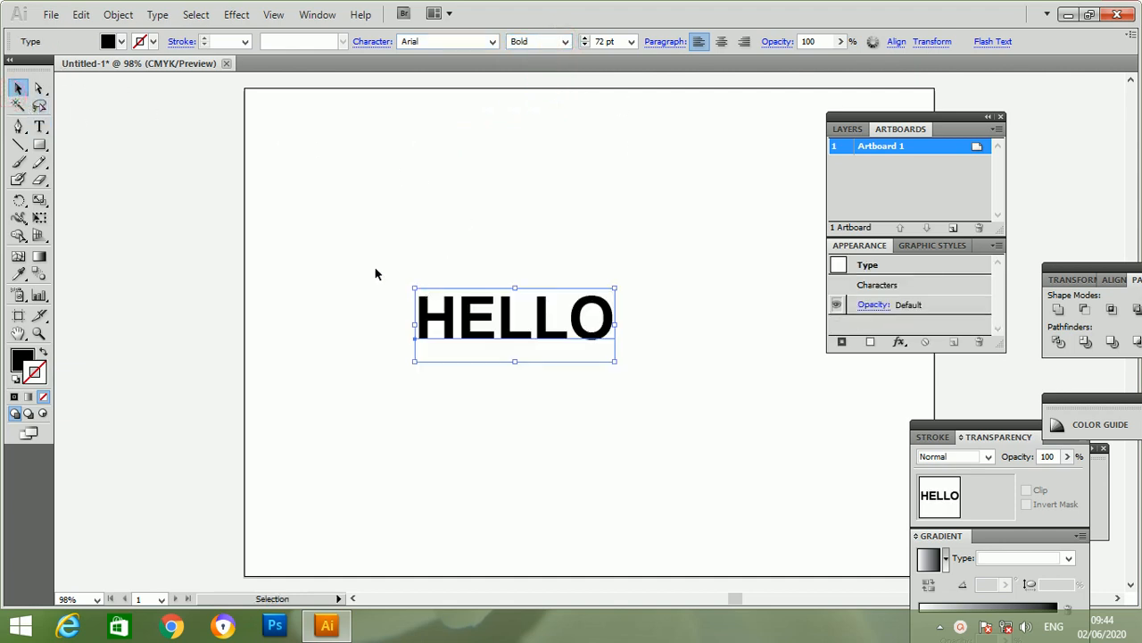
pyautogui.doubleClick(22, 360)
pyautogui.moveTo(610, 378); pyautogui.dragTo(511, 212)
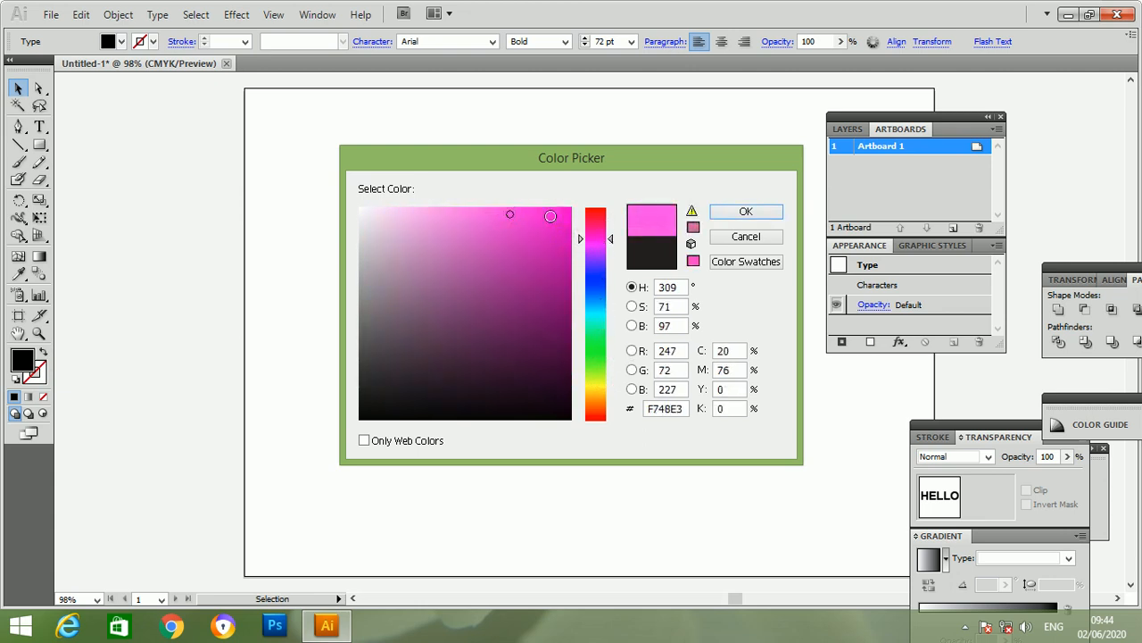
pyautogui.click(741, 214)
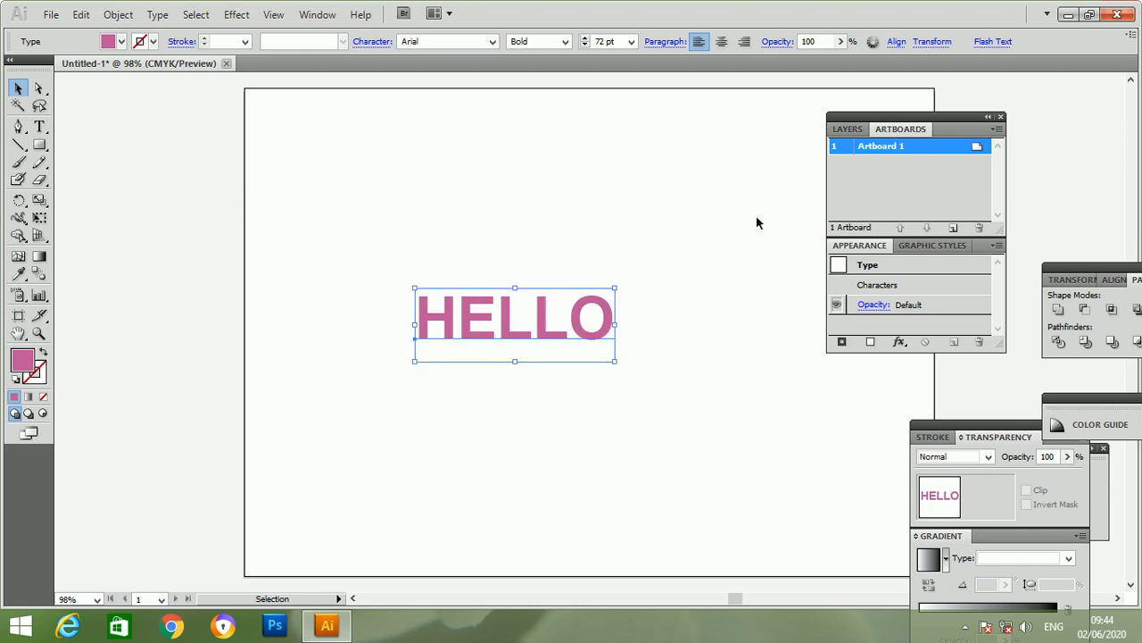
# Apply a 3D Extrude & Bevel effect to the HELLO text with the Isometric Top position and No Shading surface
pyautogui.click(233, 15)
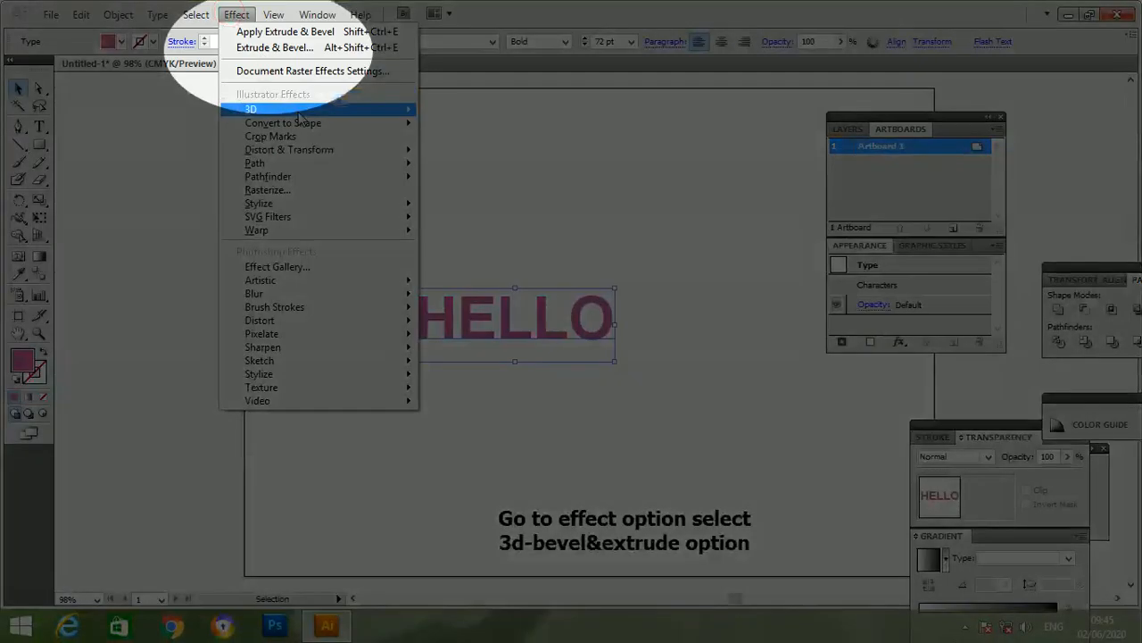
pyautogui.moveTo(353, 110)
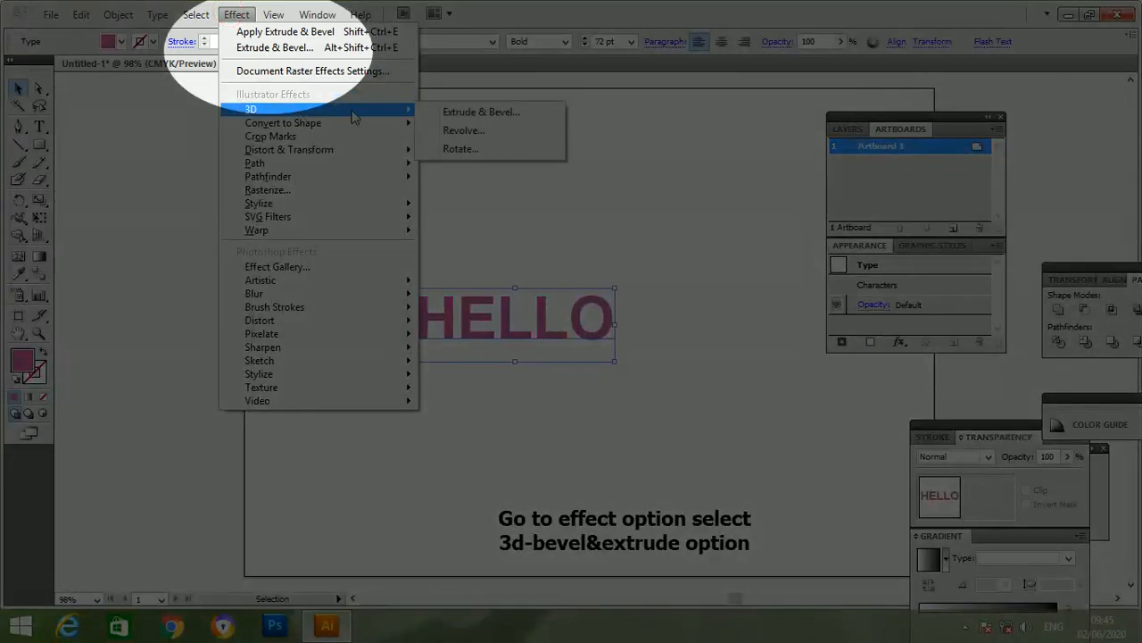
pyautogui.click(442, 113)
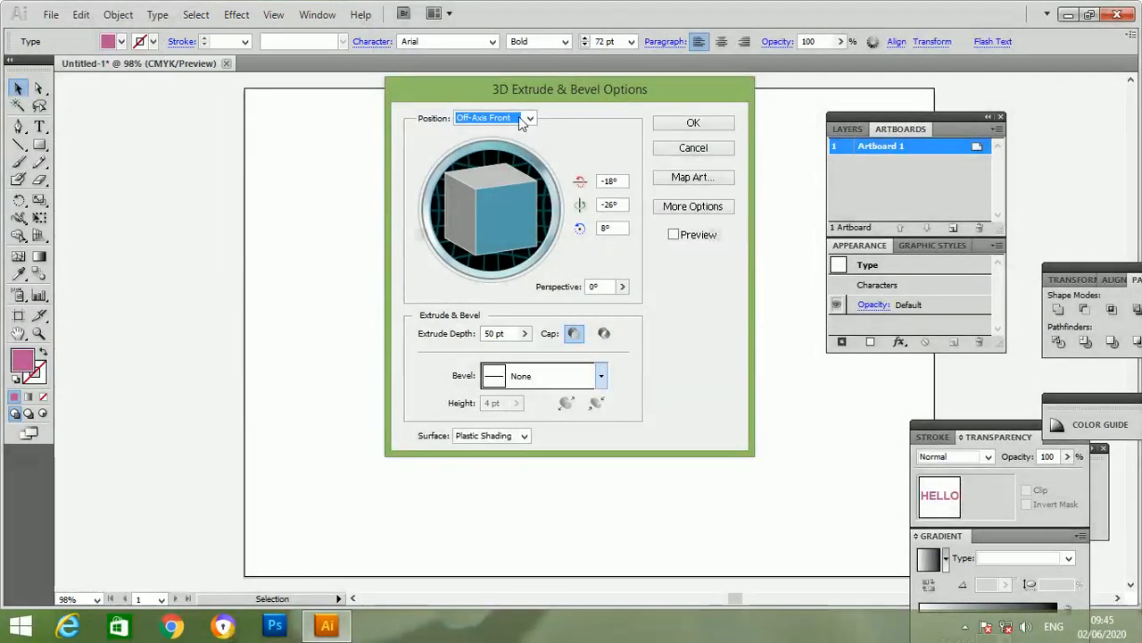
pyautogui.click(526, 118)
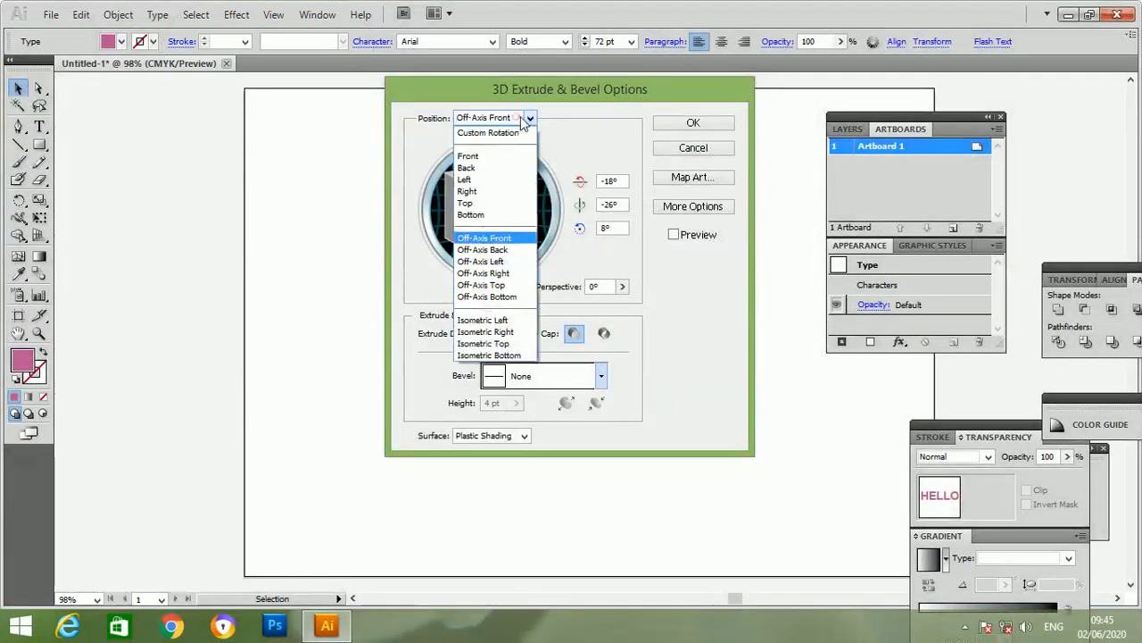
pyautogui.click(483, 343)
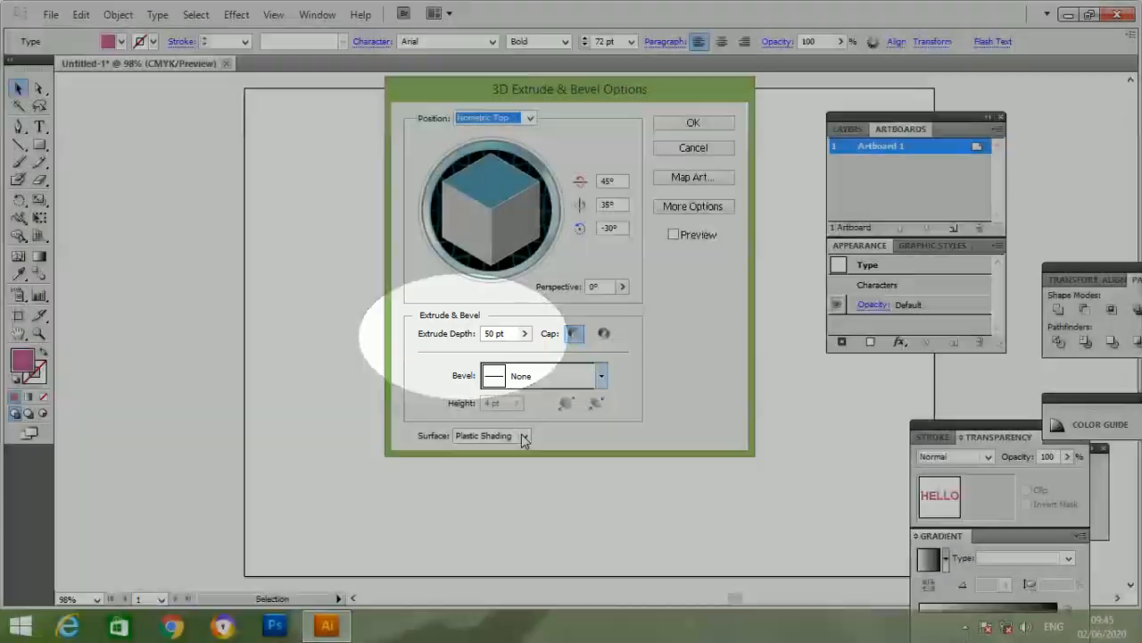
pyautogui.click(524, 436)
pyautogui.click(526, 463)
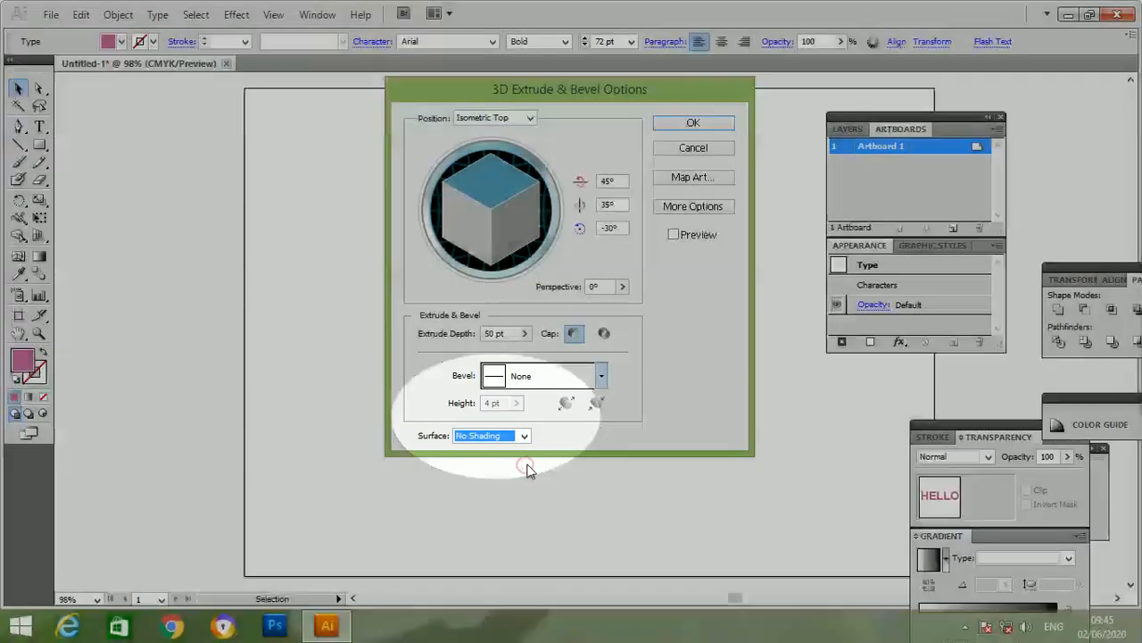
pyautogui.click(693, 125)
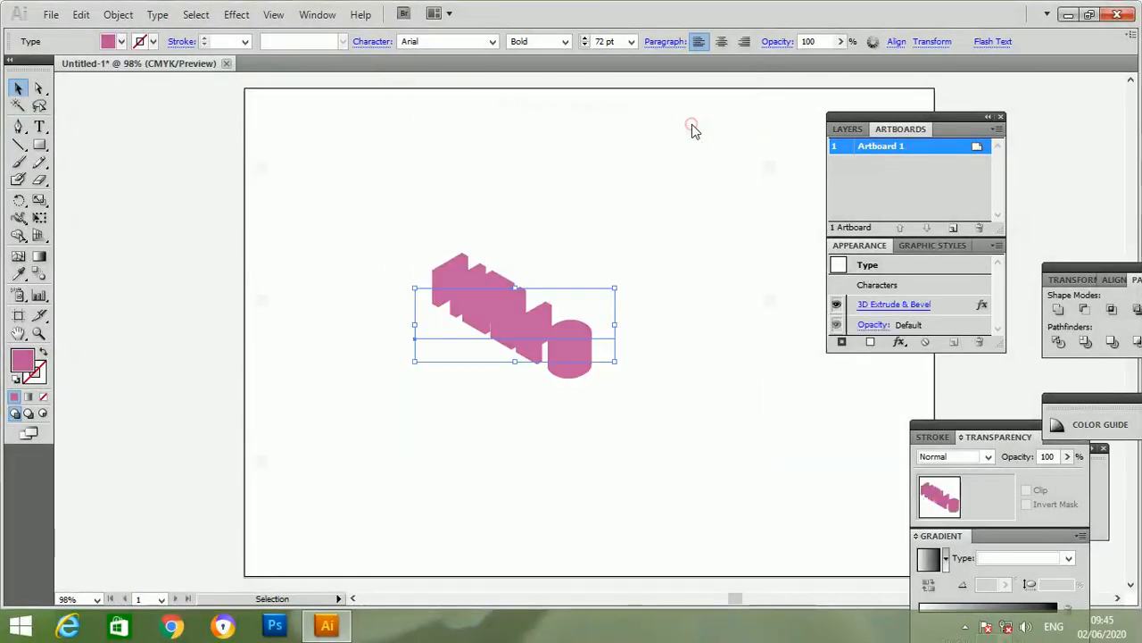
pyautogui.click(763, 268)
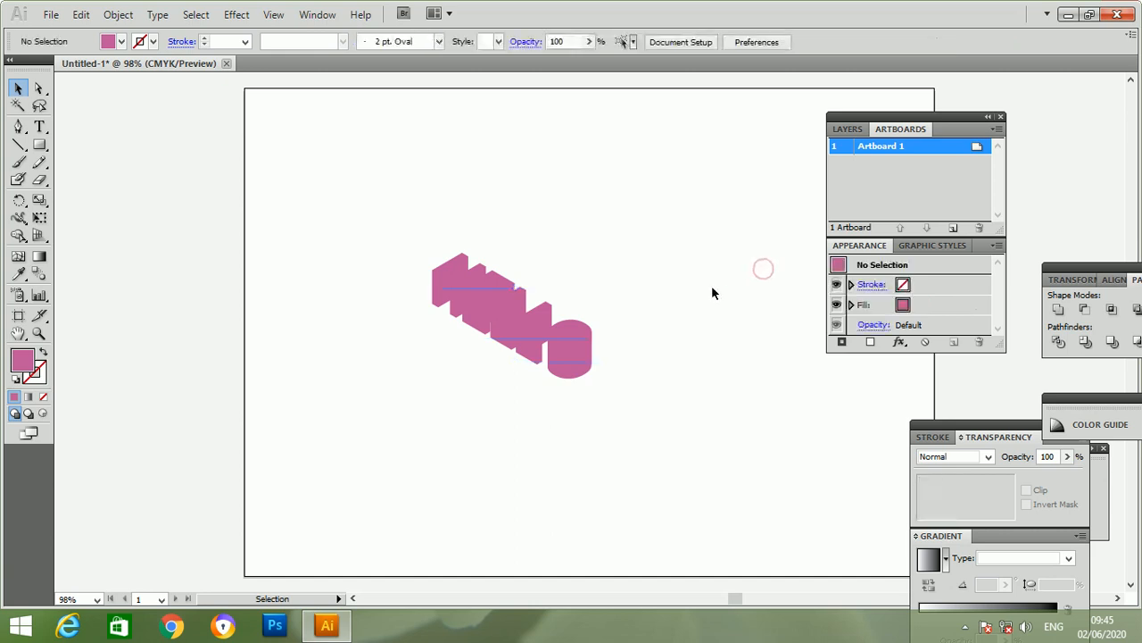
# Expand the appearance of the extruded HELLO text
pyautogui.moveTo(421, 224); pyautogui.dragTo(696, 493)
pyautogui.click(448, 305)
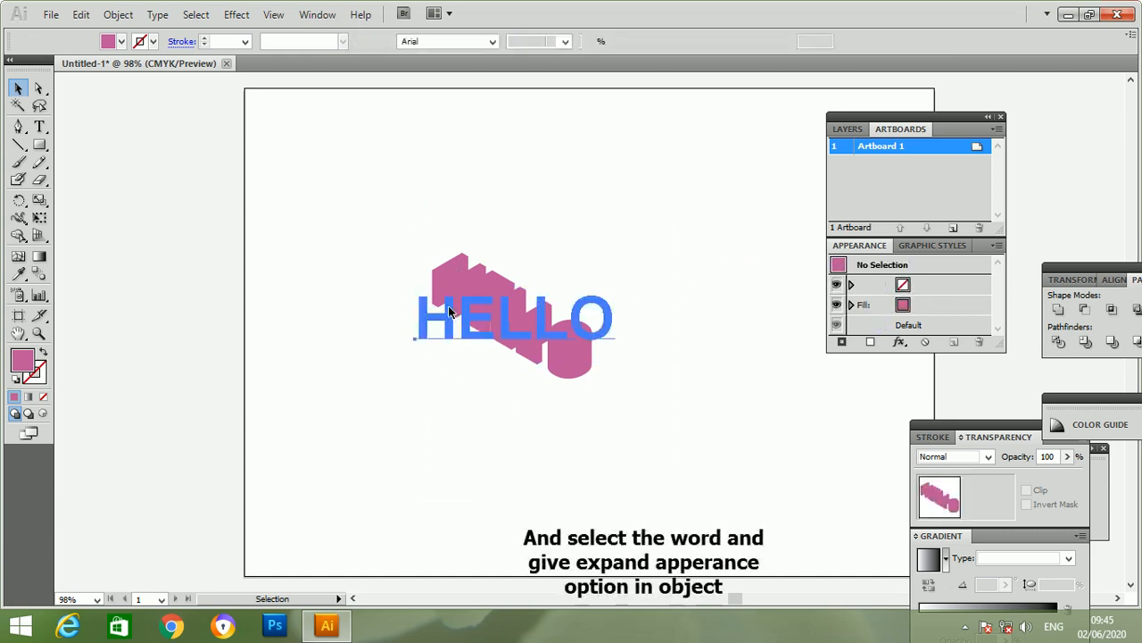
pyautogui.click(117, 14)
pyautogui.moveTo(150, 41)
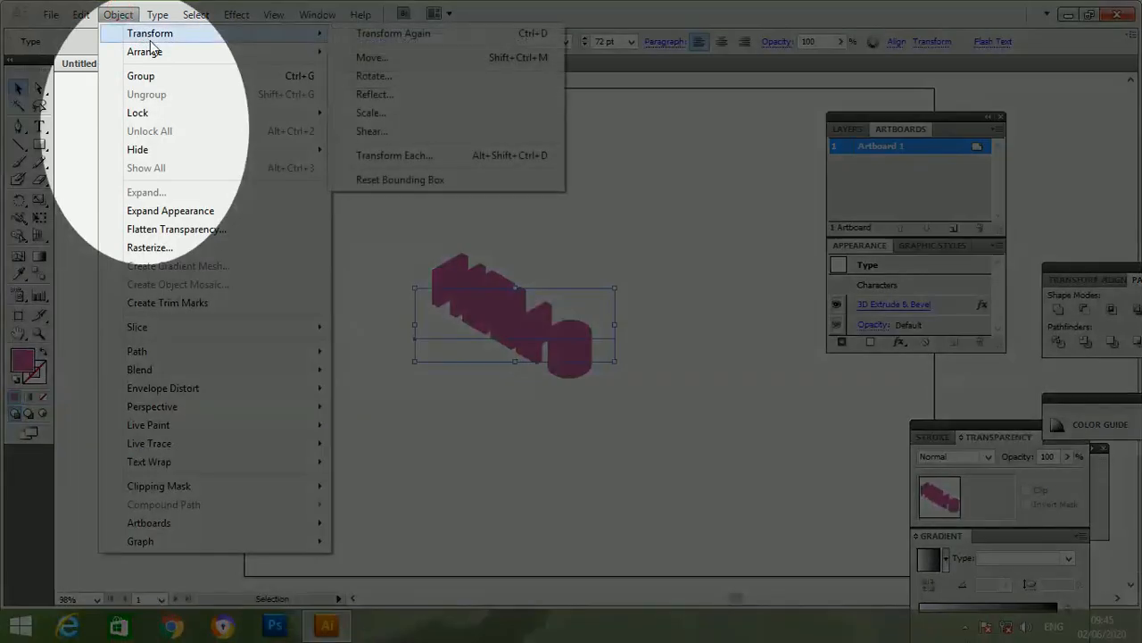
pyautogui.click(202, 211)
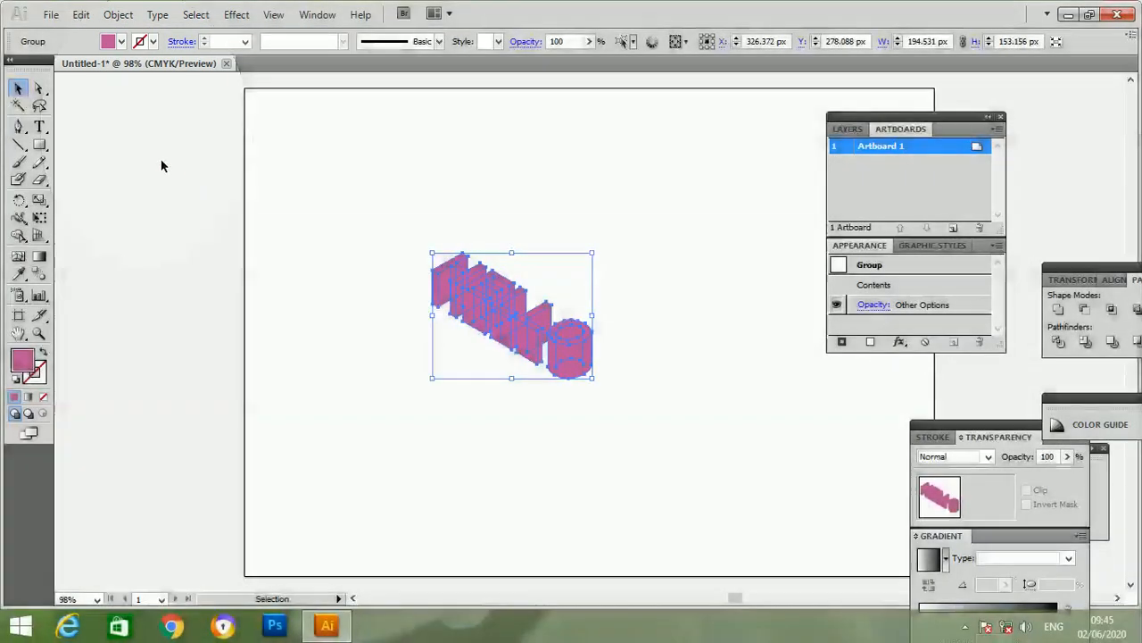
# Ungroup the expanded HELLO artwork and deselect it
pyautogui.click(118, 14)
pyautogui.click(166, 95)
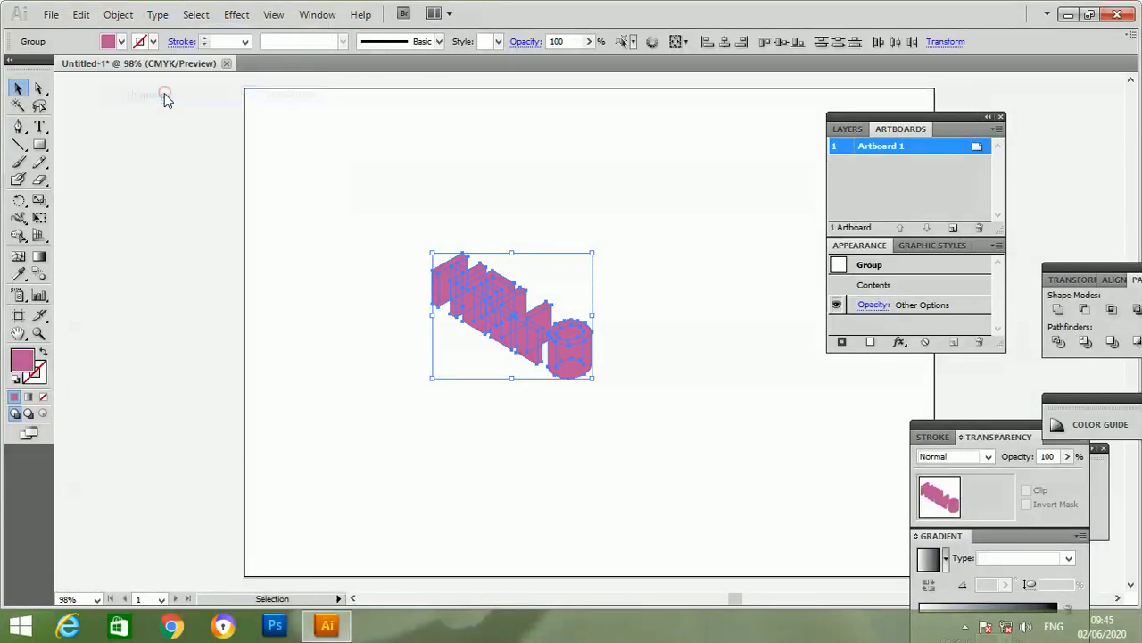
pyautogui.click(283, 153)
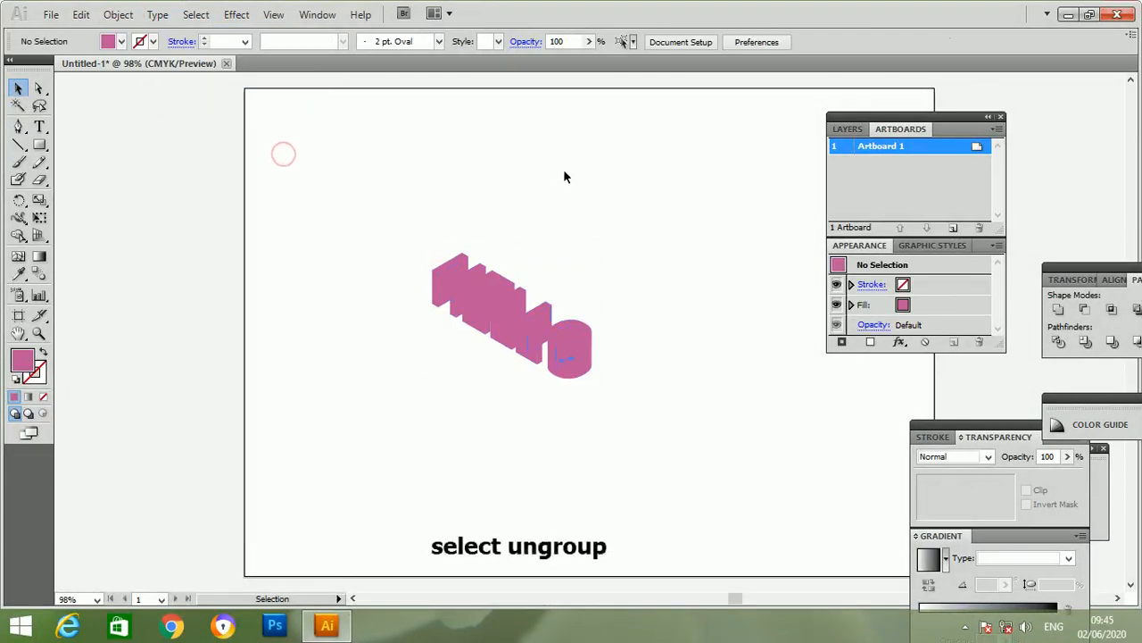
pyautogui.doubleClick(454, 257)
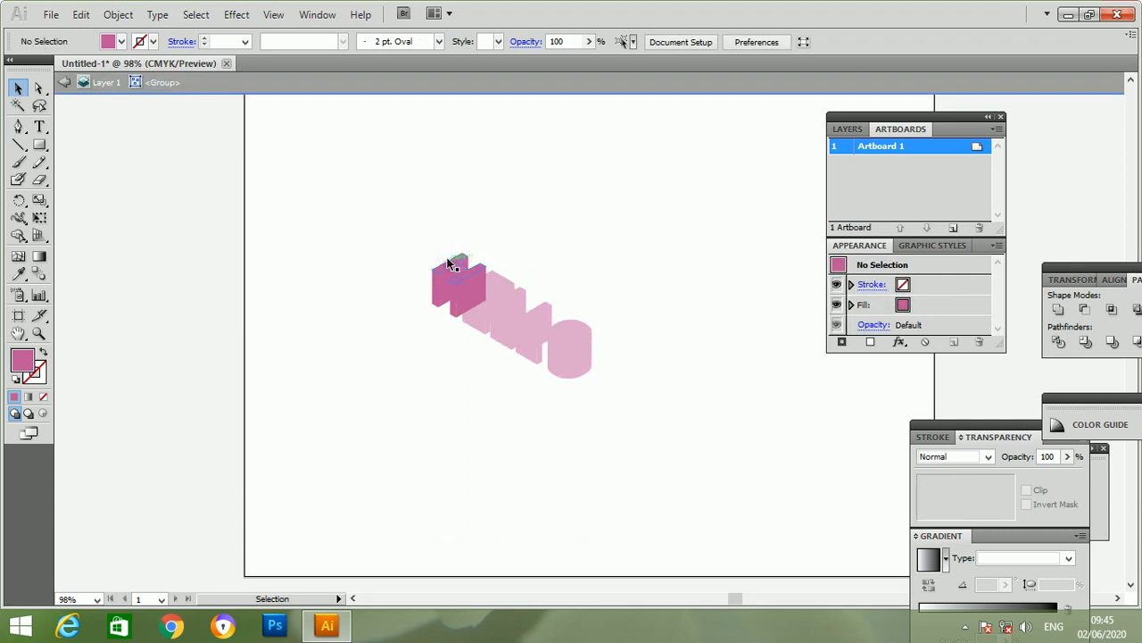
pyautogui.doubleClick(407, 243)
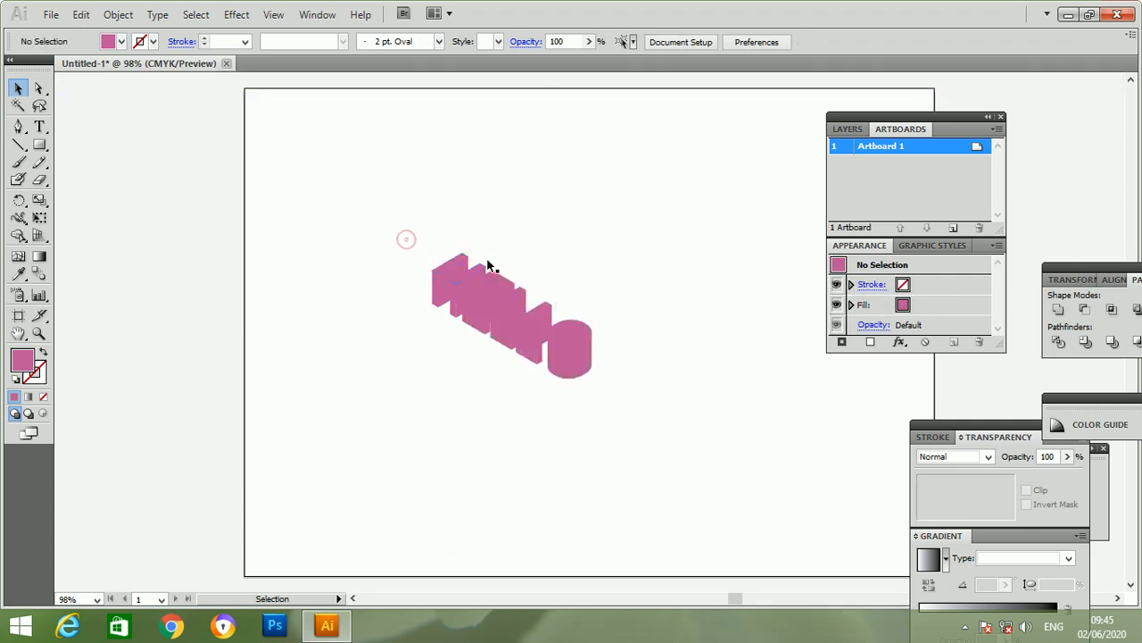
pyautogui.click(583, 342)
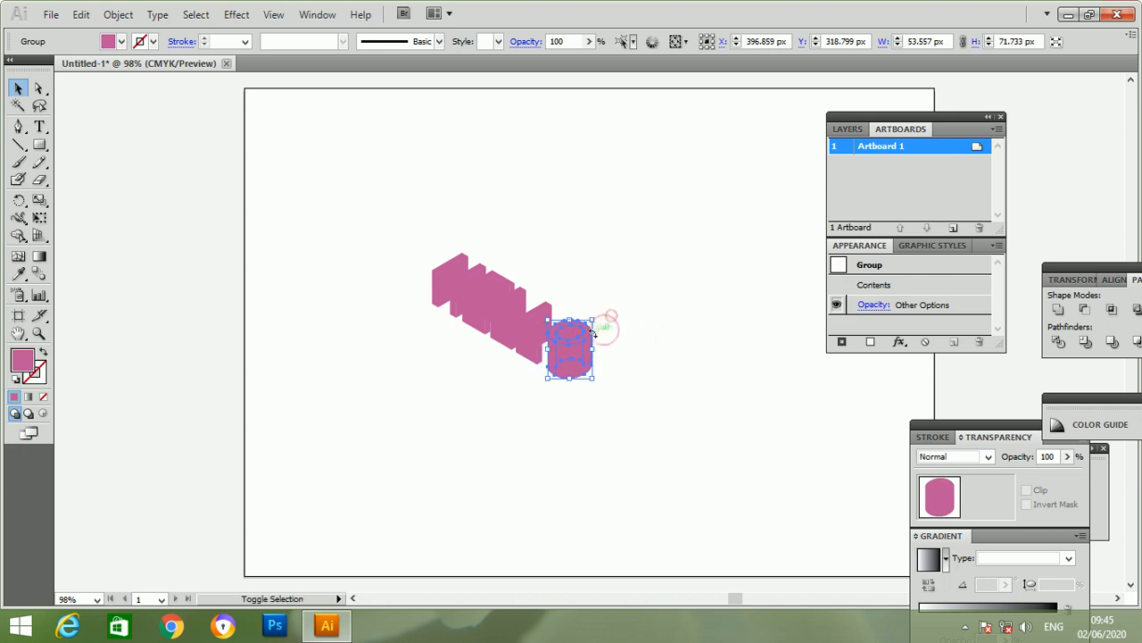
pyautogui.click(637, 323)
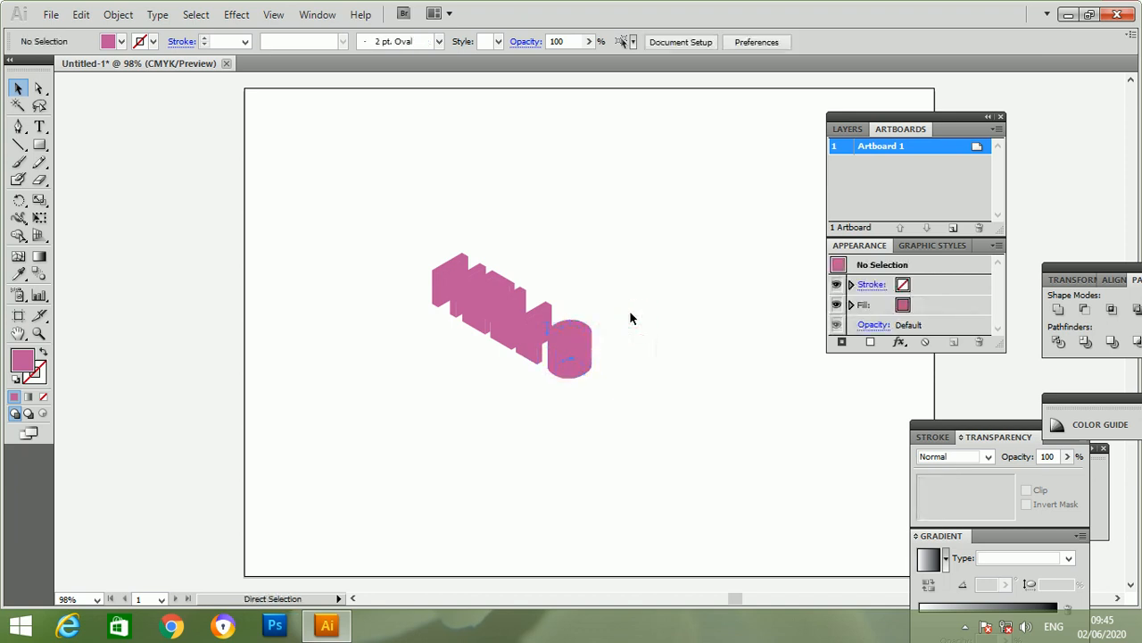
pyautogui.hotkey('ctrl', '1')
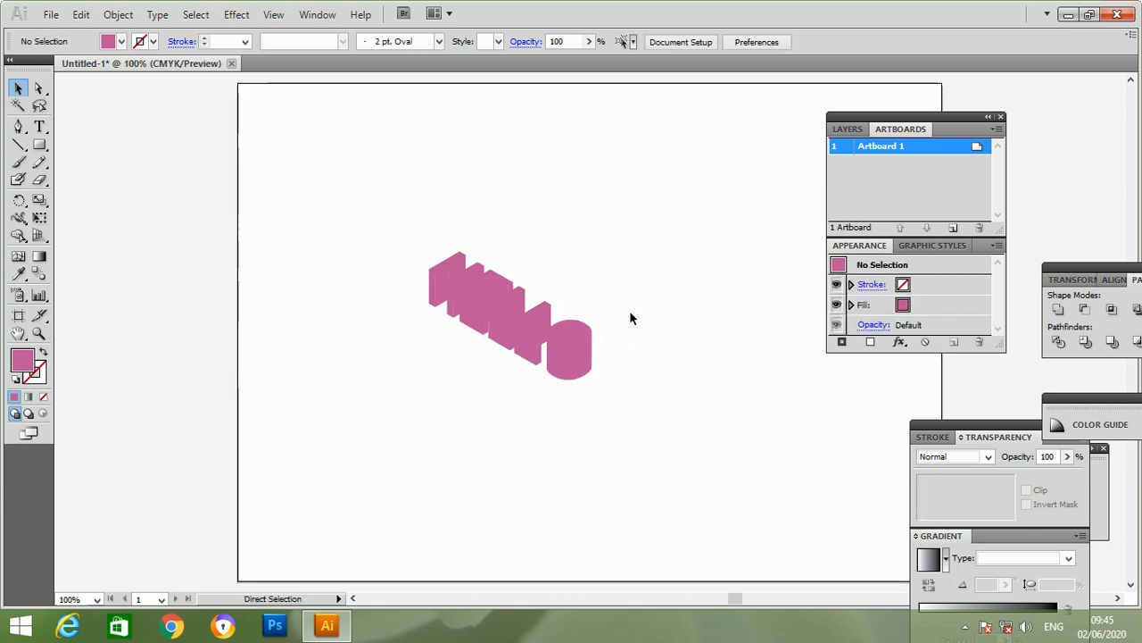
# Isolate the group of the extruded letter O for editing
pyautogui.click(585, 328)
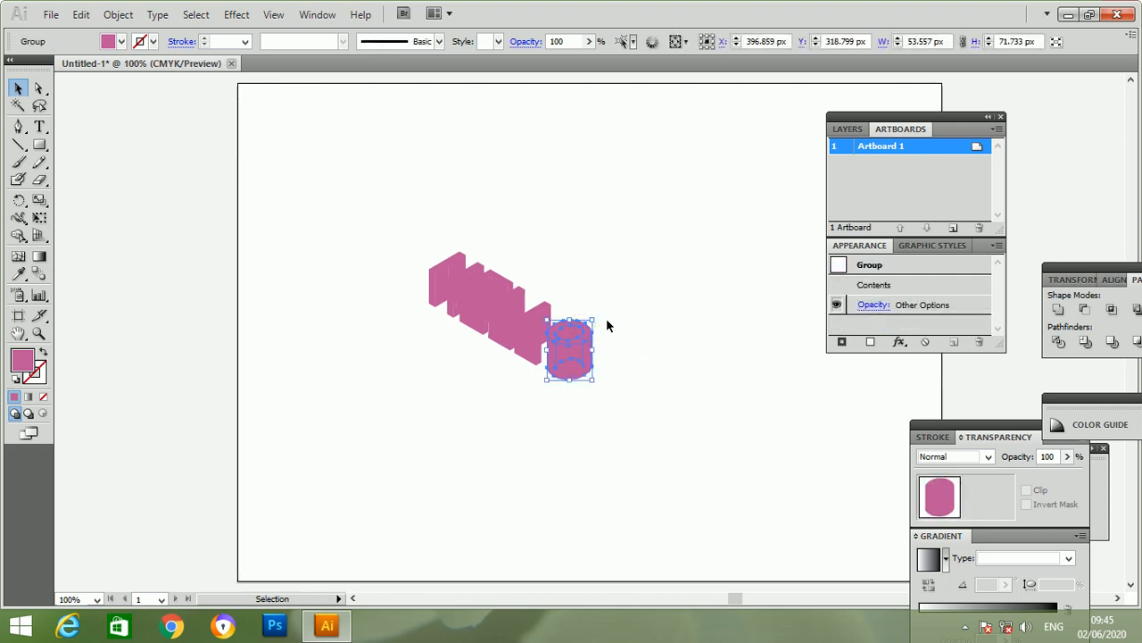
pyautogui.click(604, 323)
pyautogui.click(591, 327)
pyautogui.doubleClick(590, 332)
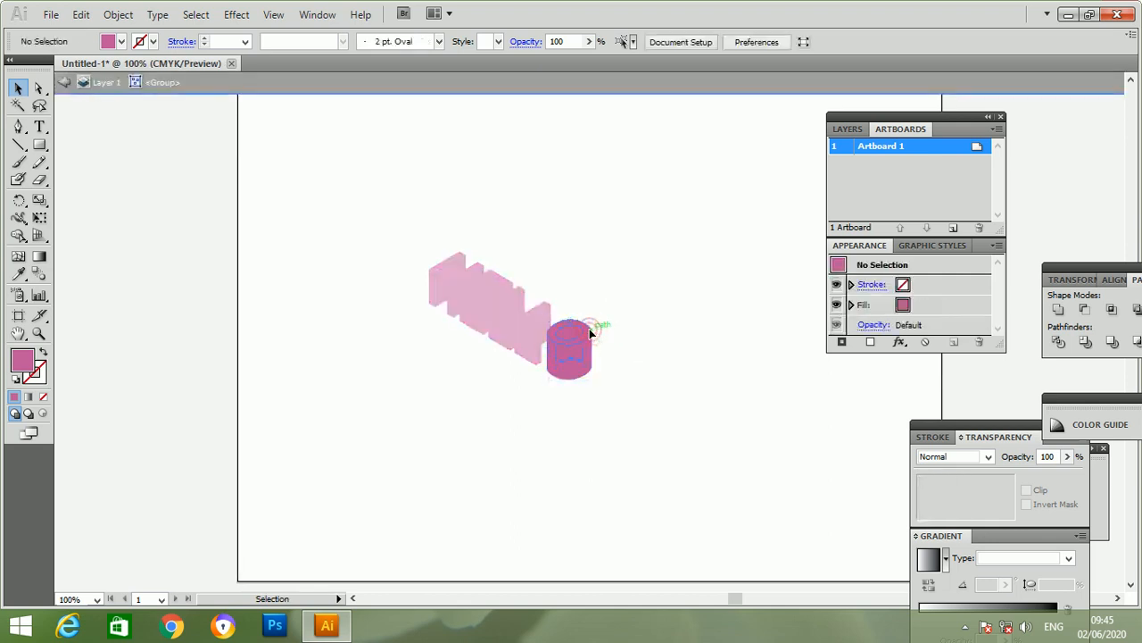
# Set the current fill color to bright yellow, F9FF15, with nothing selected, and highlight its hex code before confirming
pyautogui.doubleClick(23, 363)
pyautogui.click(605, 379)
pyautogui.click(604, 384)
pyautogui.moveTo(547, 264); pyautogui.dragTo(555, 197)
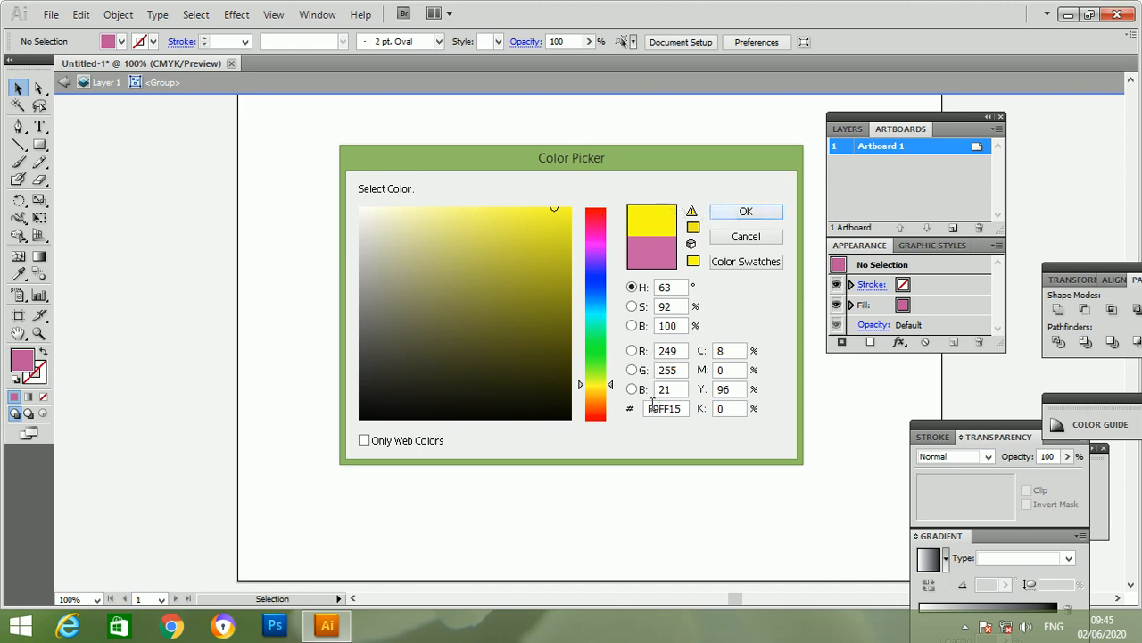
pyautogui.moveTo(650, 403); pyautogui.dragTo(701, 403)
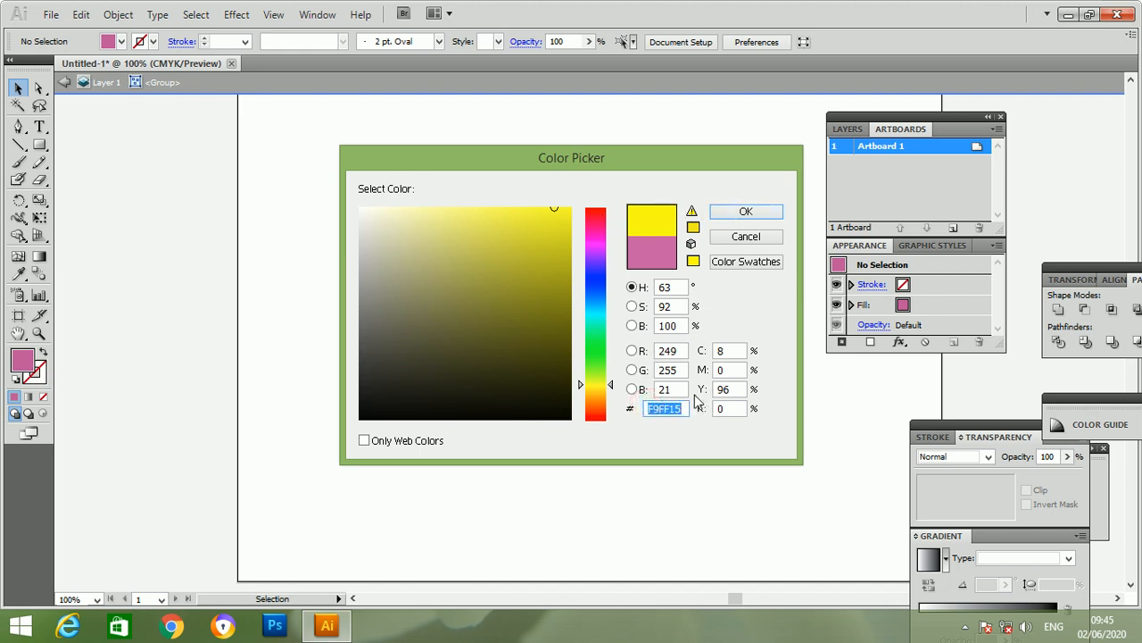
pyautogui.click(731, 215)
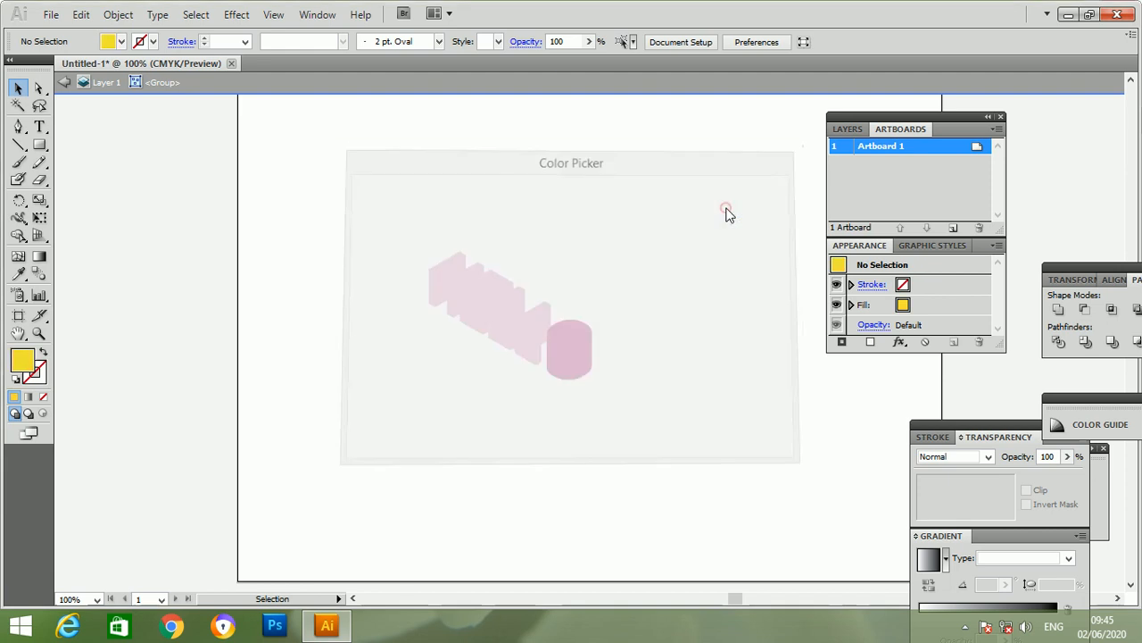
# Recolor the top face of the isolated letter O with fill F9FF15 and deselect it
pyautogui.click(584, 330)
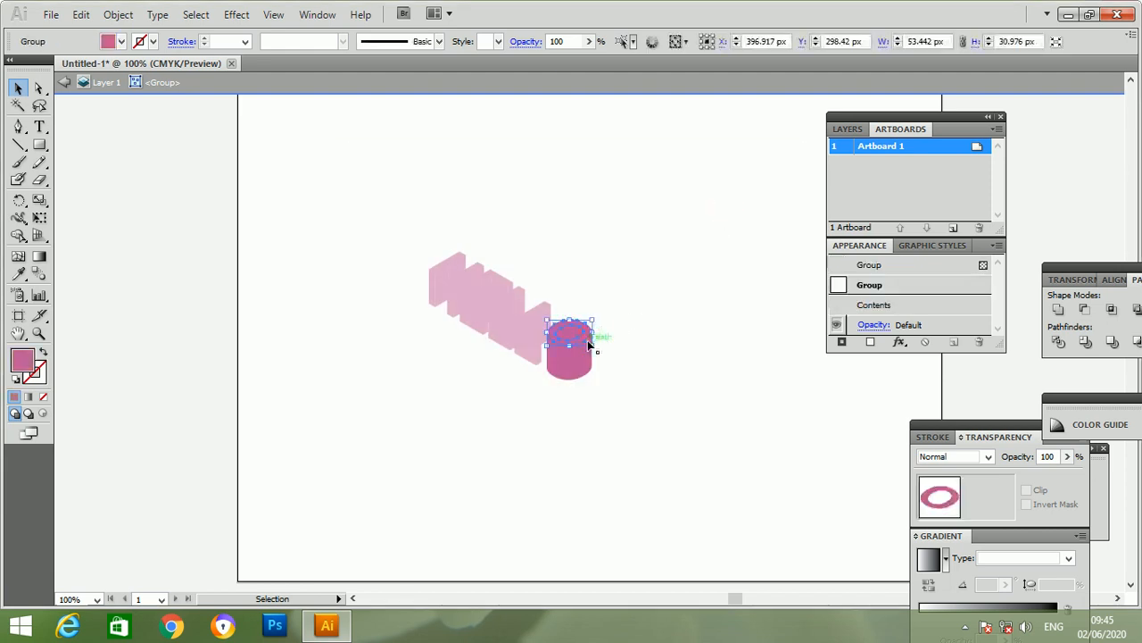
pyautogui.doubleClick(24, 362)
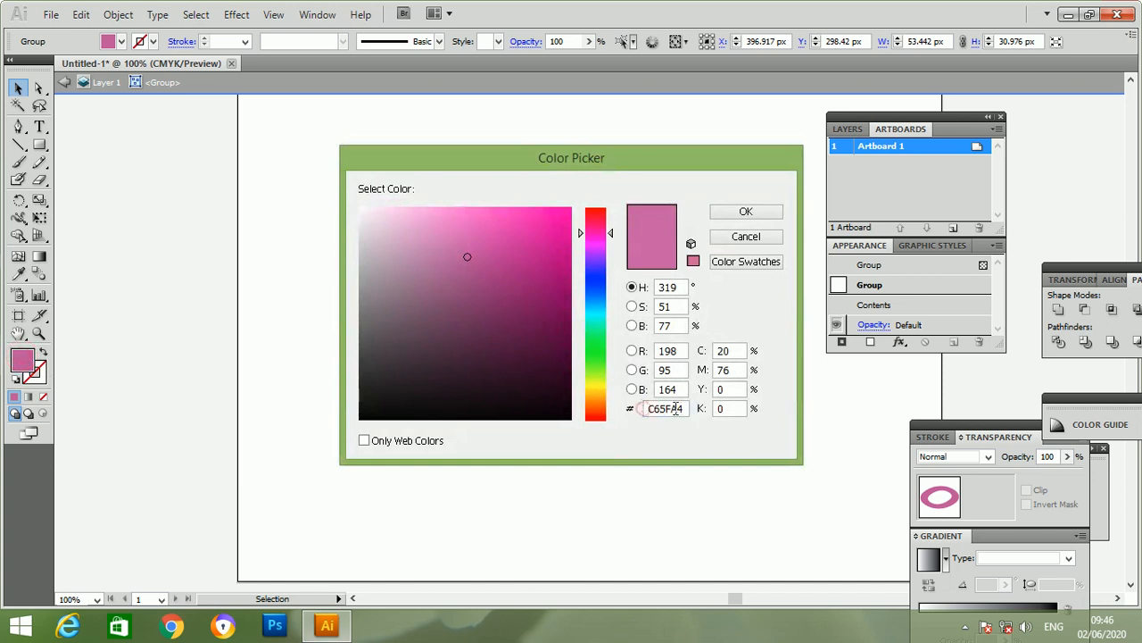
pyautogui.doubleClick(676, 408)
pyautogui.write('F9FF15')
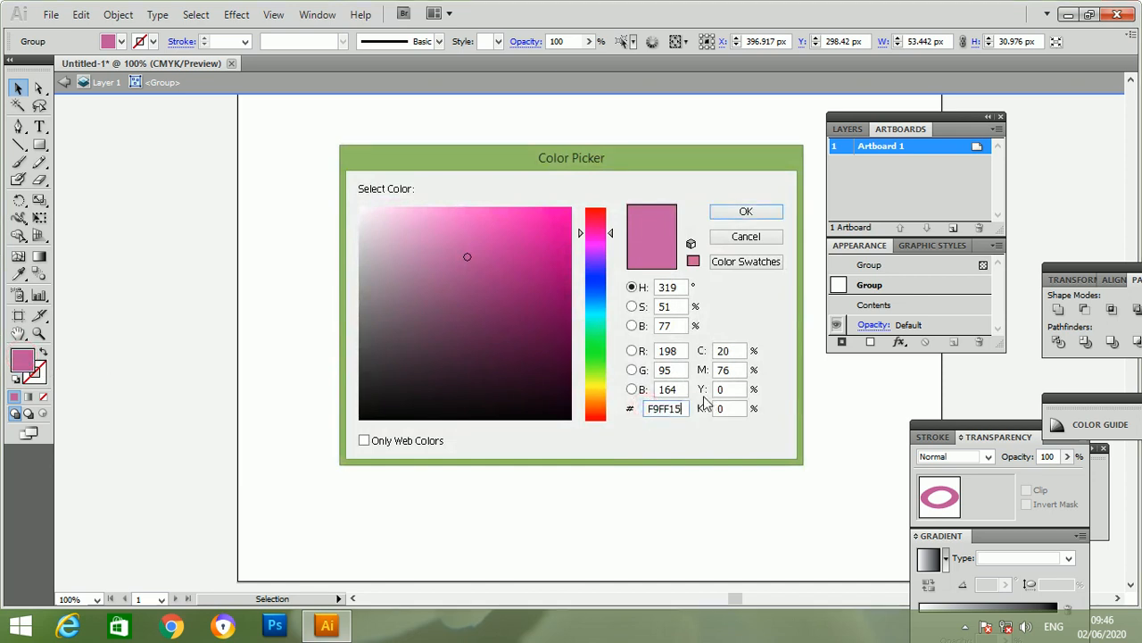
pyautogui.click(738, 211)
pyautogui.click(730, 222)
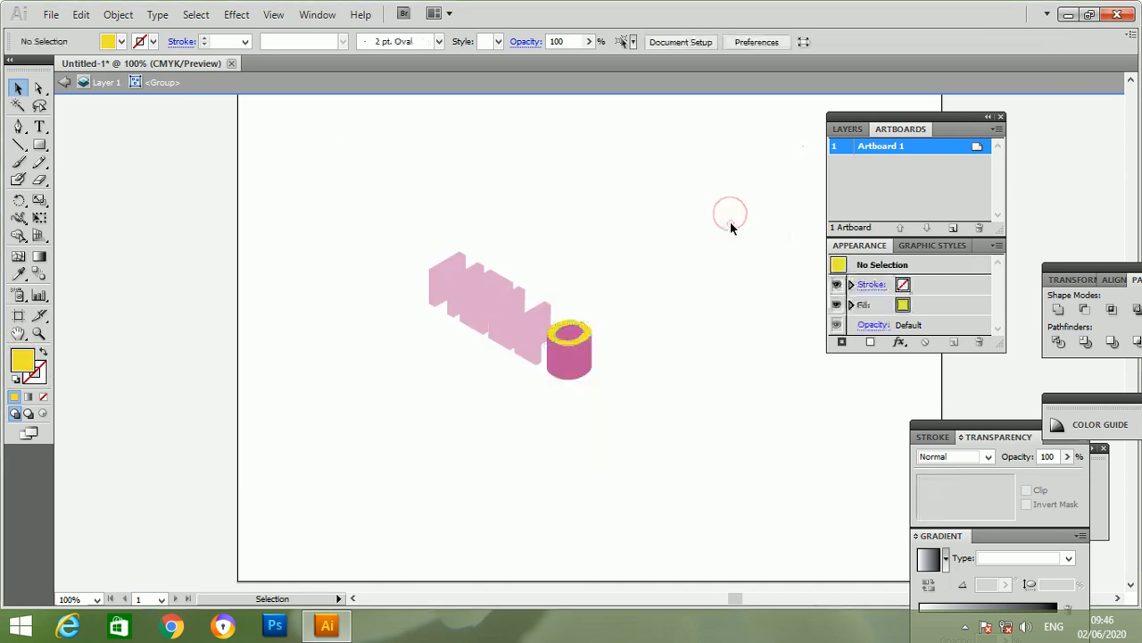
# Isolate the second letter L, fill its top face with F9FF15, and leave the group
pyautogui.doubleClick(530, 326)
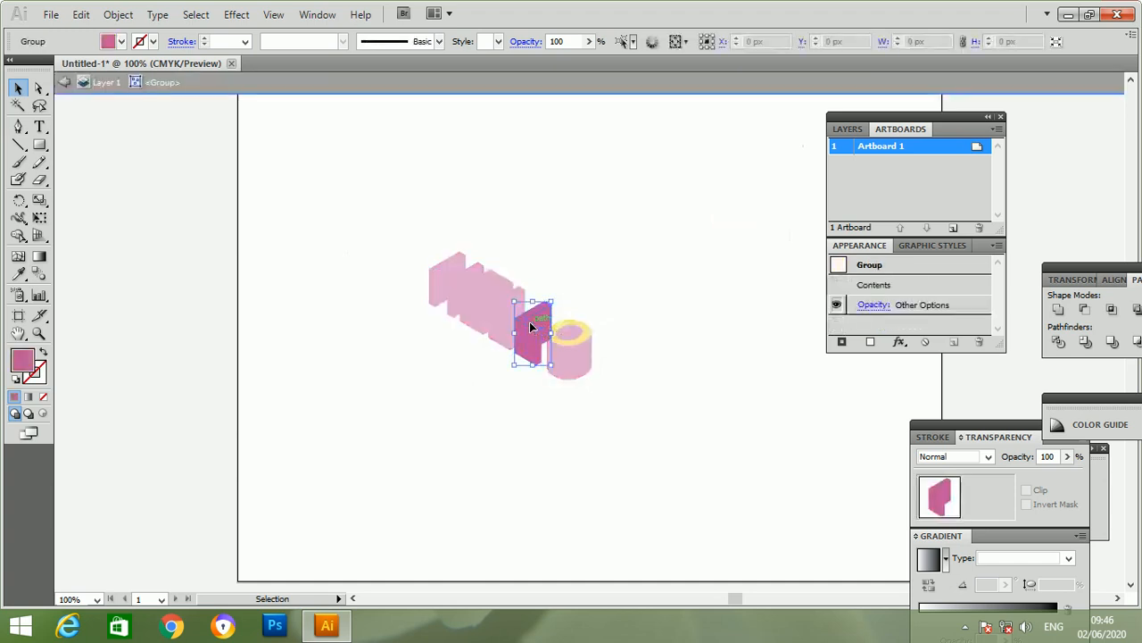
pyautogui.click(530, 322)
pyautogui.doubleClick(23, 358)
pyautogui.doubleClick(650, 408)
pyautogui.write('F9FF15')
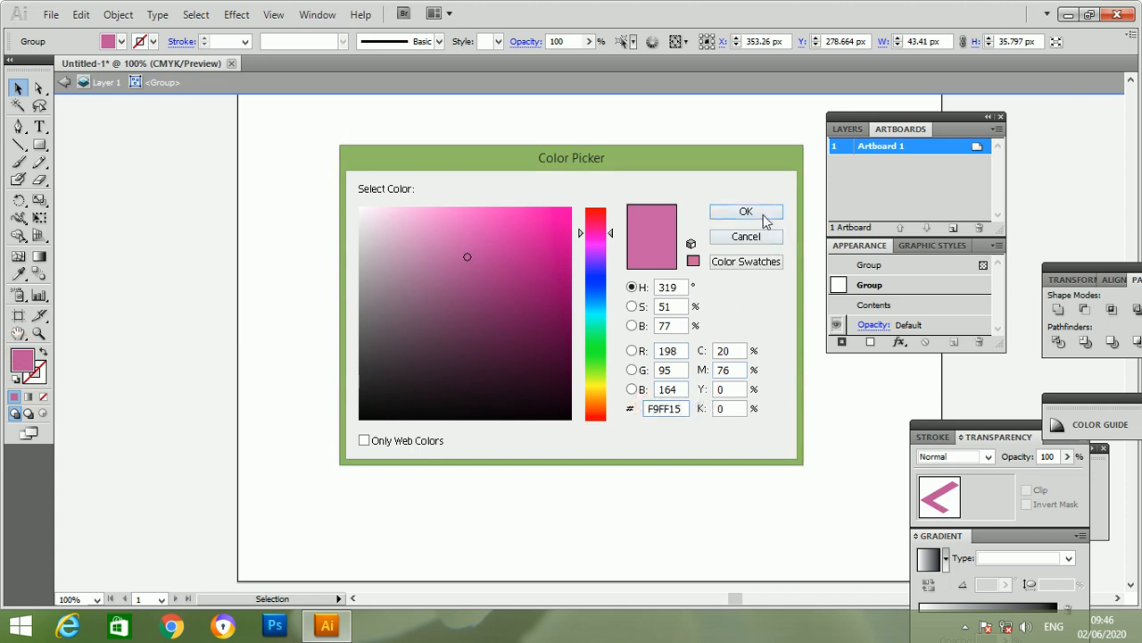
pyautogui.click(763, 213)
pyautogui.click(755, 215)
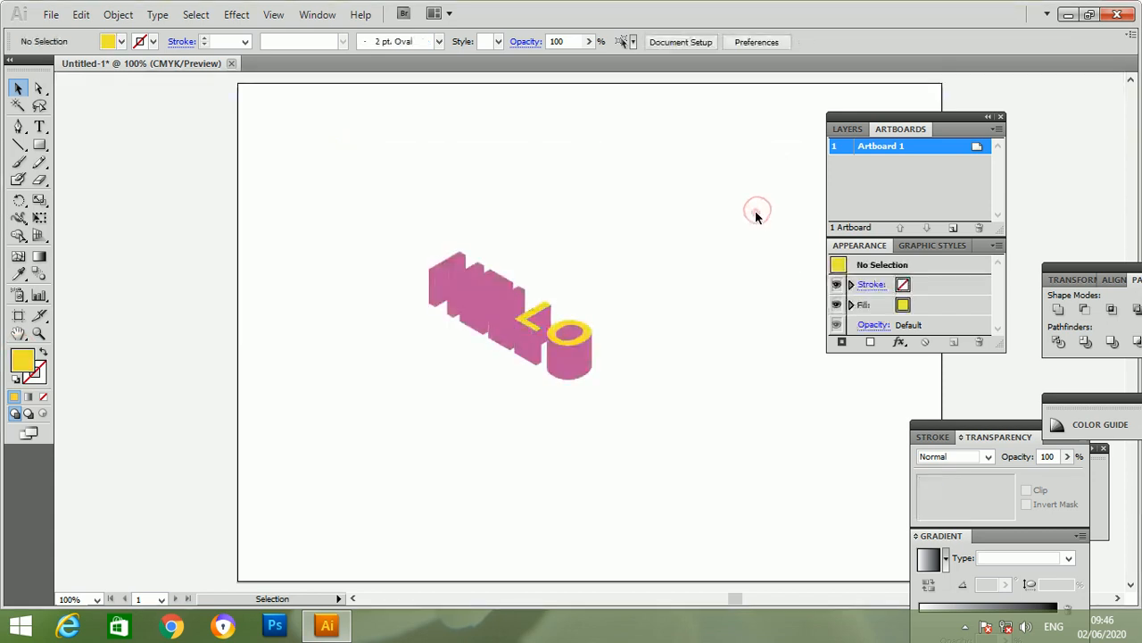
# Isolate the first letter L, fill its top face with F9FF15, and leave the group
pyautogui.doubleClick(508, 306)
pyautogui.click(507, 299)
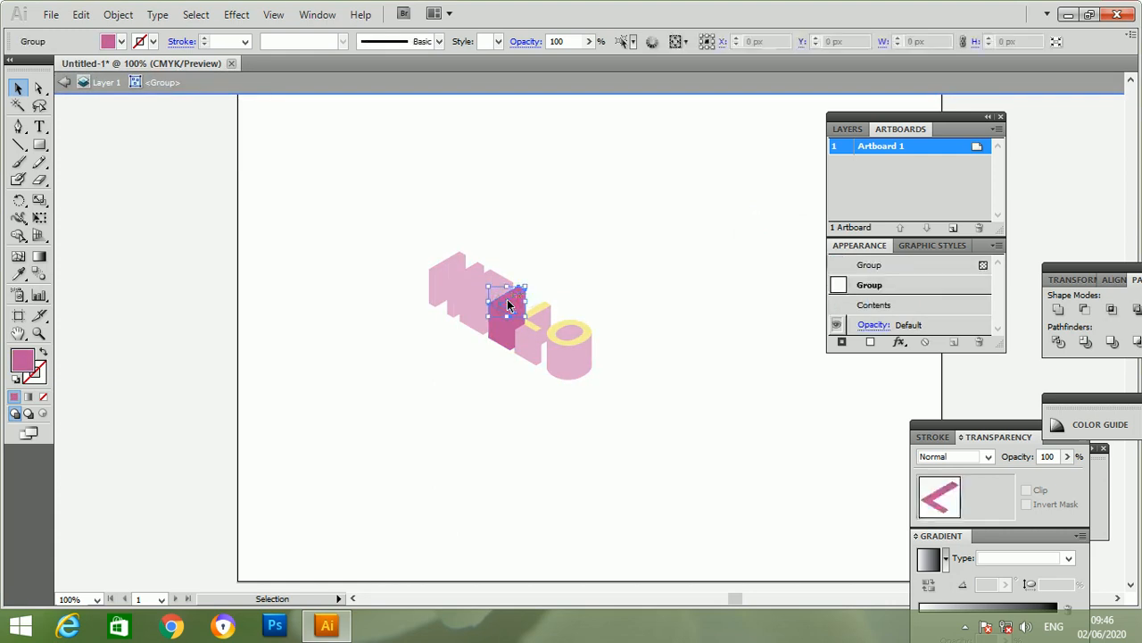
pyautogui.doubleClick(23, 359)
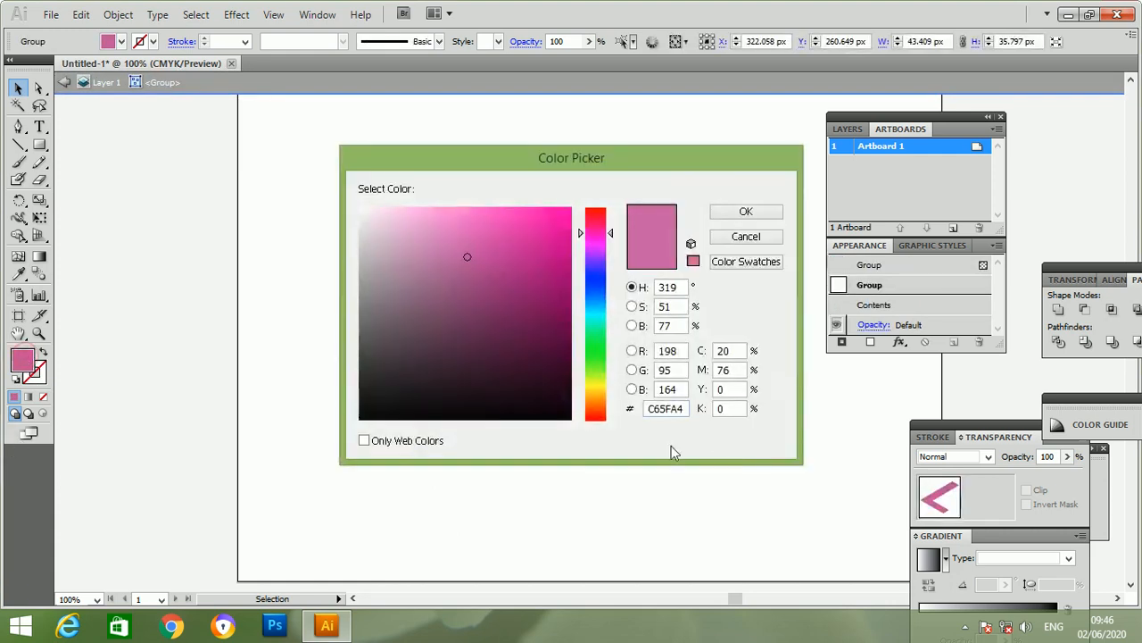
pyautogui.doubleClick(650, 401)
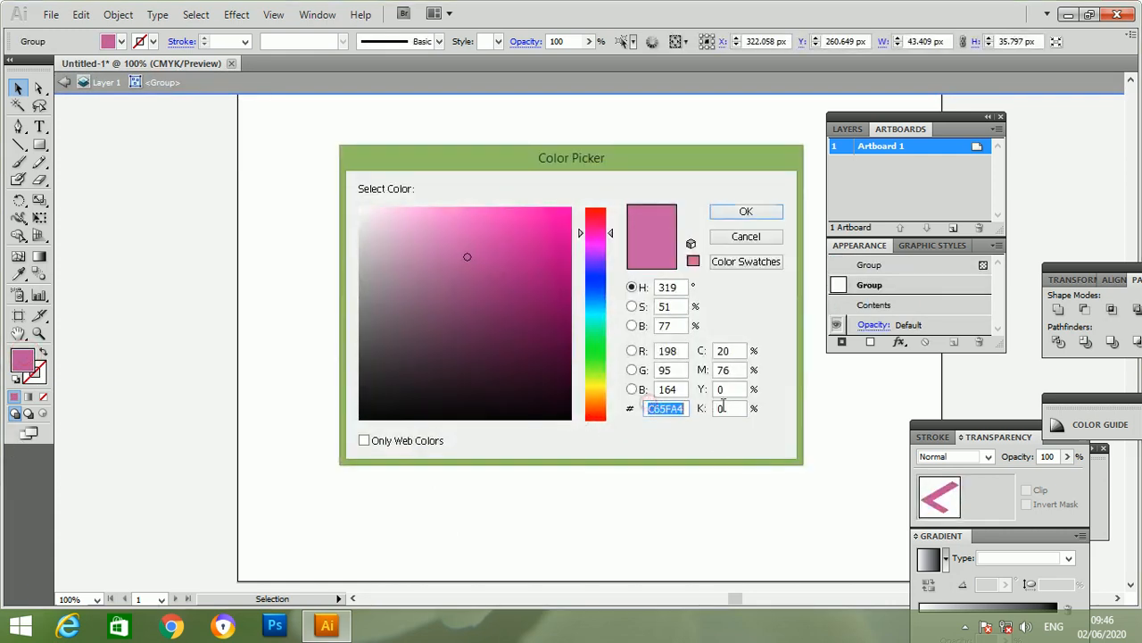
pyautogui.write('F9FF15')
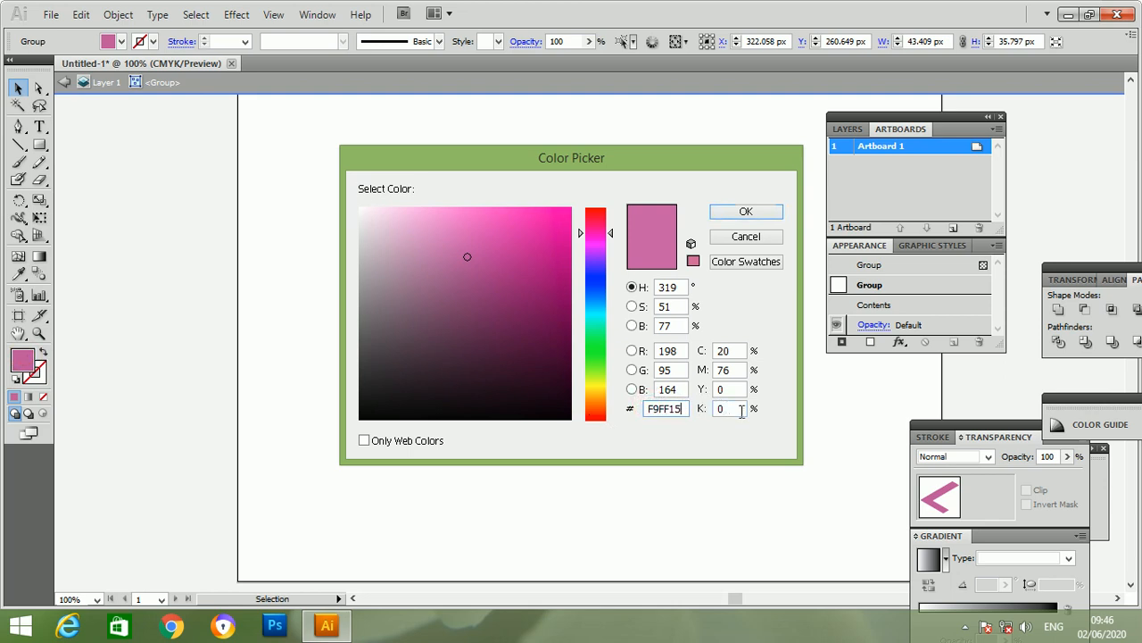
pyautogui.click(728, 214)
pyautogui.click(725, 217)
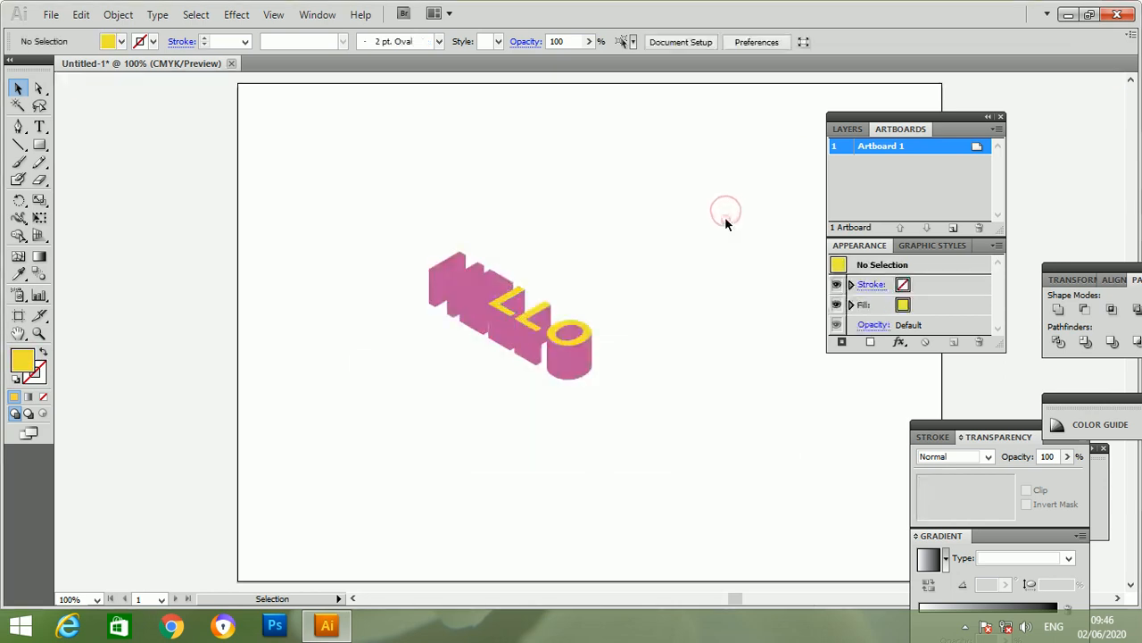
# Isolate the letter E, fill its top face with F9FF15, and leave the group
pyautogui.doubleClick(505, 284)
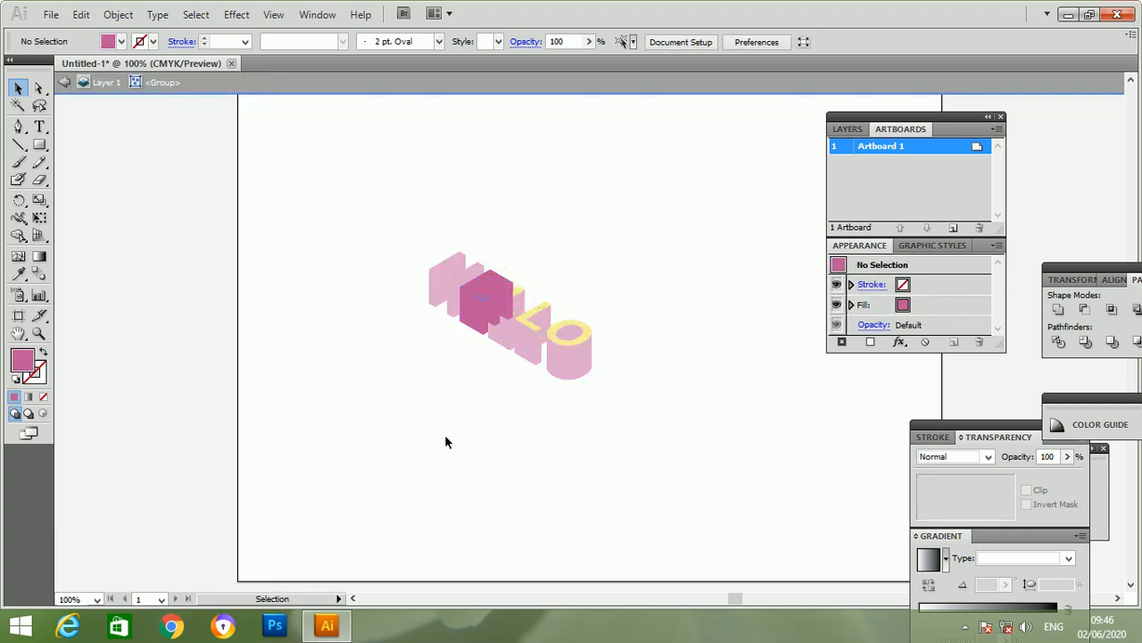
pyautogui.click(471, 301)
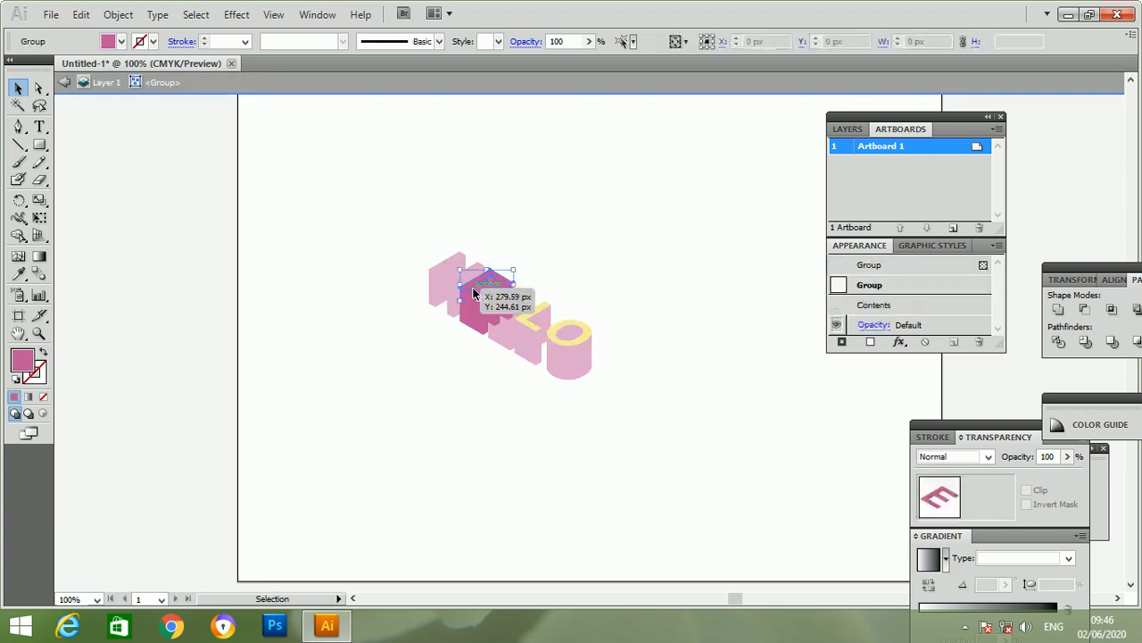
pyautogui.doubleClick(22, 360)
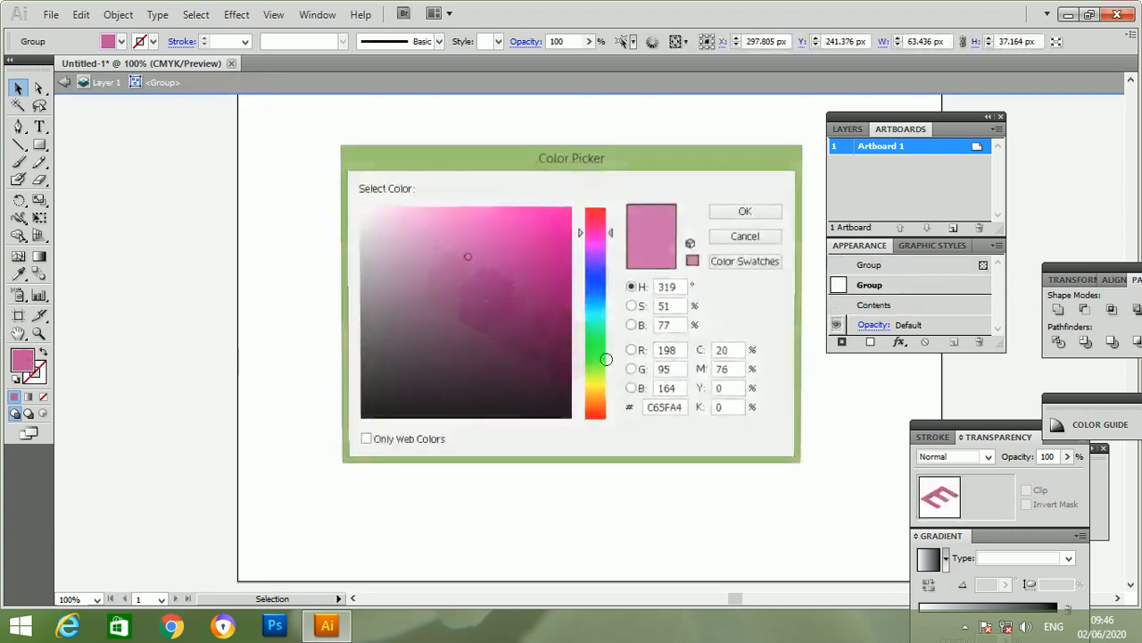
pyautogui.write('F9FF15')
pyautogui.click(748, 211)
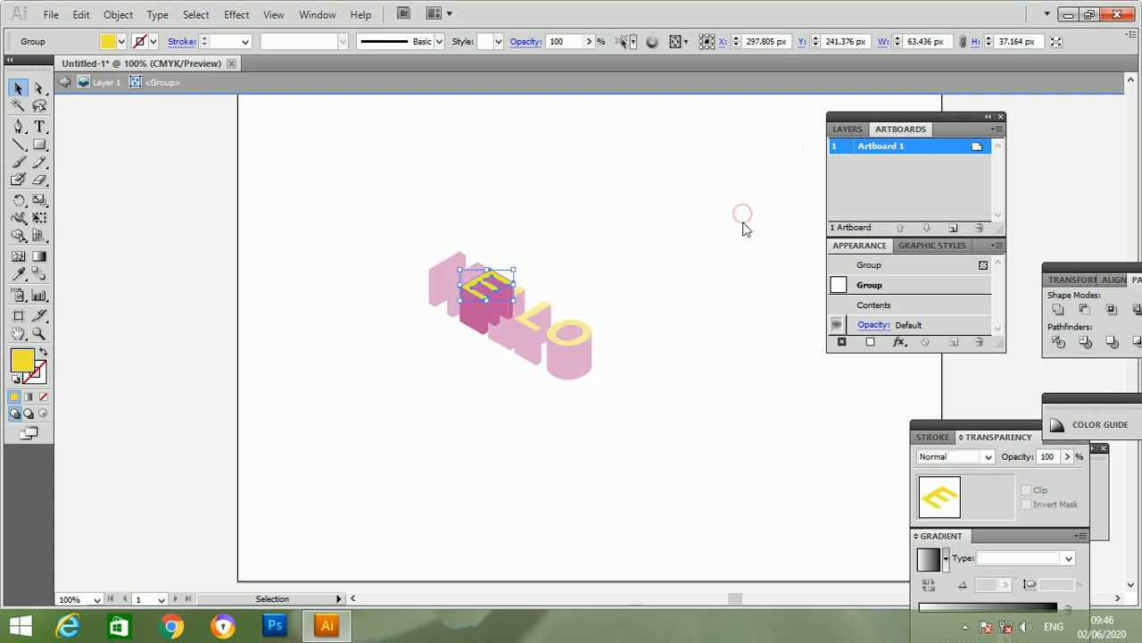
pyautogui.doubleClick(742, 220)
# Isolate the letter H, fill its top face with F9FF15, and leave the group
pyautogui.doubleClick(471, 275)
pyautogui.click(473, 273)
pyautogui.doubleClick(22, 361)
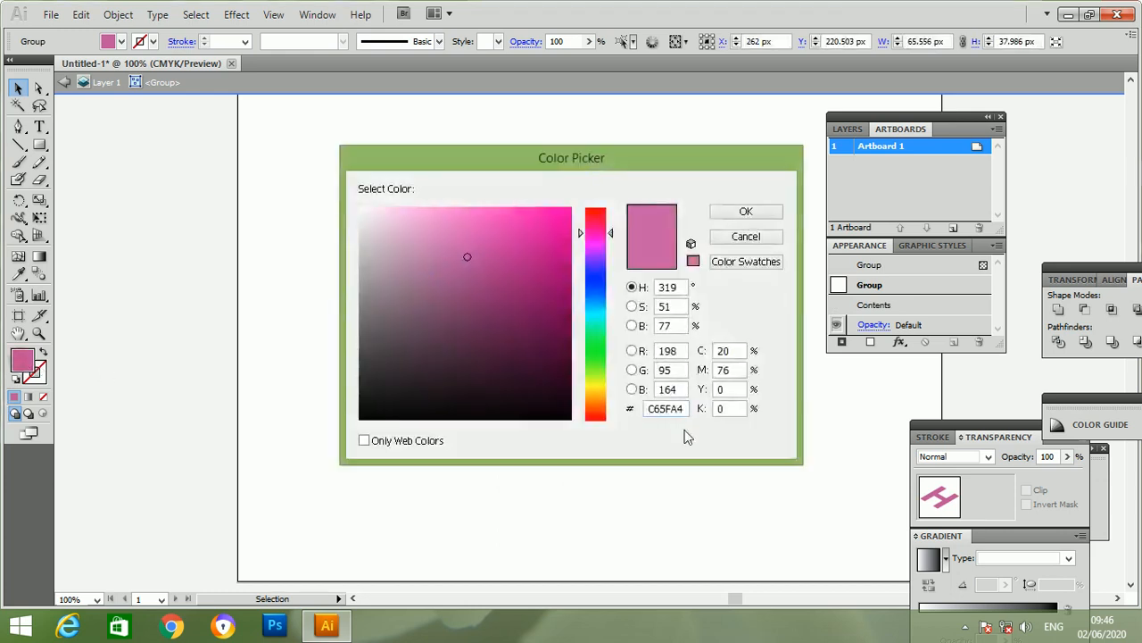
pyautogui.moveTo(646, 413); pyautogui.dragTo(728, 419)
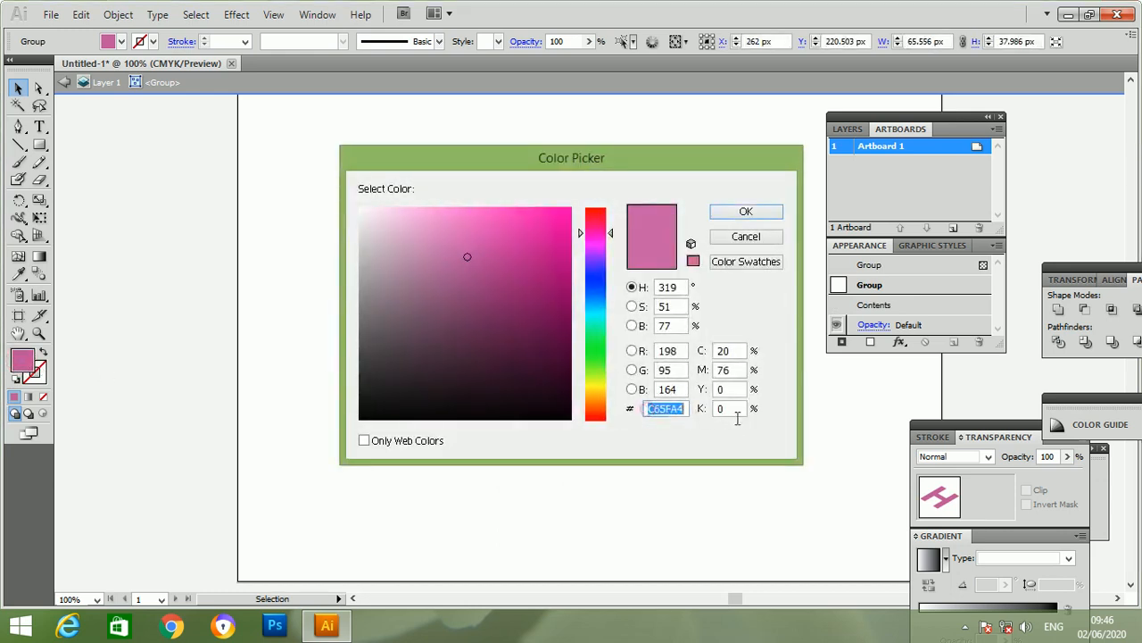
pyautogui.write('F9FF15')
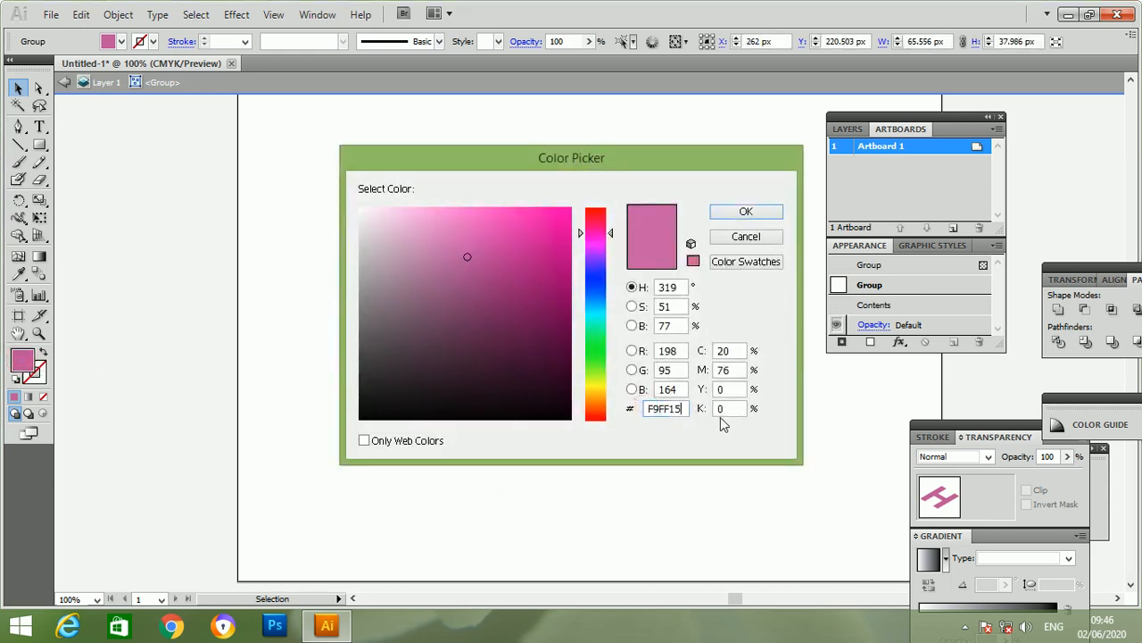
pyautogui.click(716, 216)
pyautogui.doubleClick(714, 248)
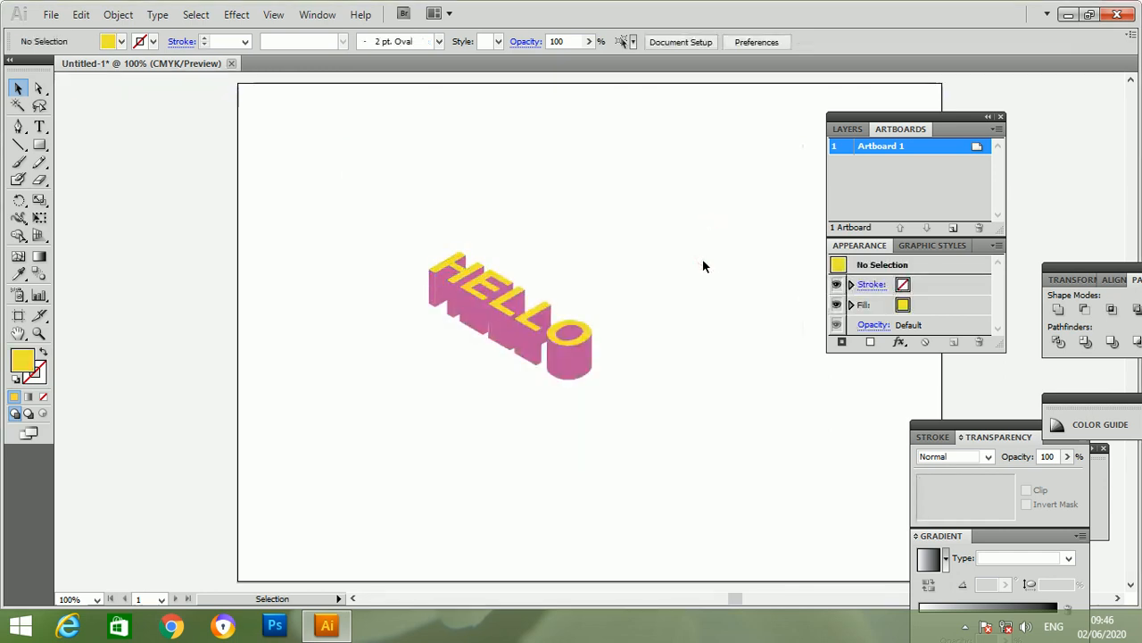
# Isolate the letter O, give its side faces a near-black stroke while keeping their pink fill, and leave the group
pyautogui.click(579, 369)
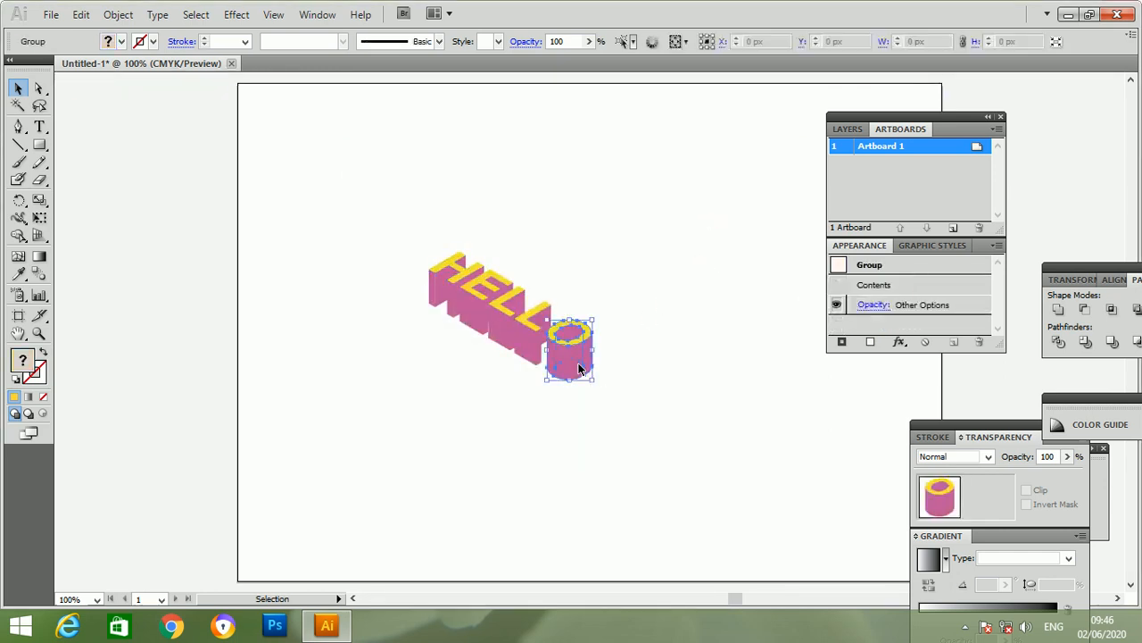
pyautogui.doubleClick(578, 369)
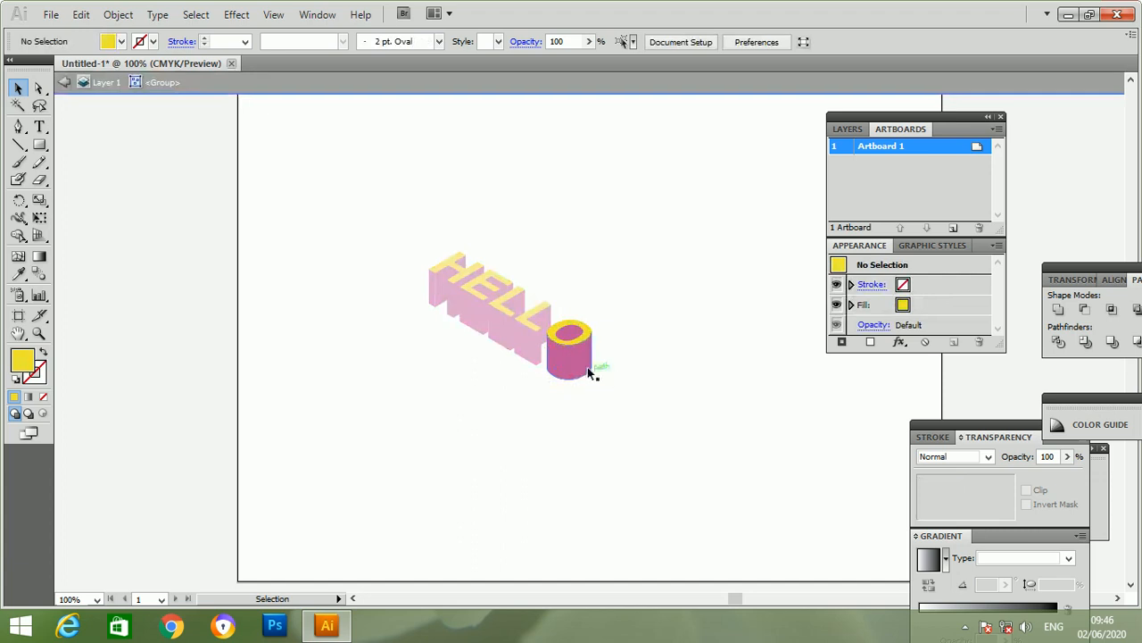
pyautogui.click(588, 368)
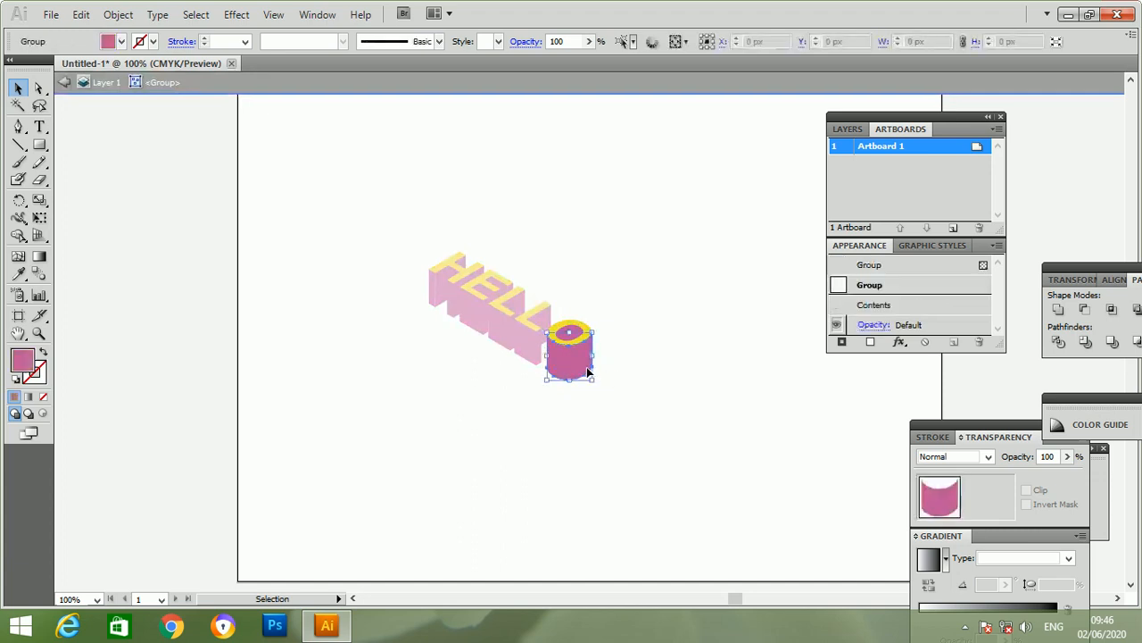
pyautogui.click(16, 381)
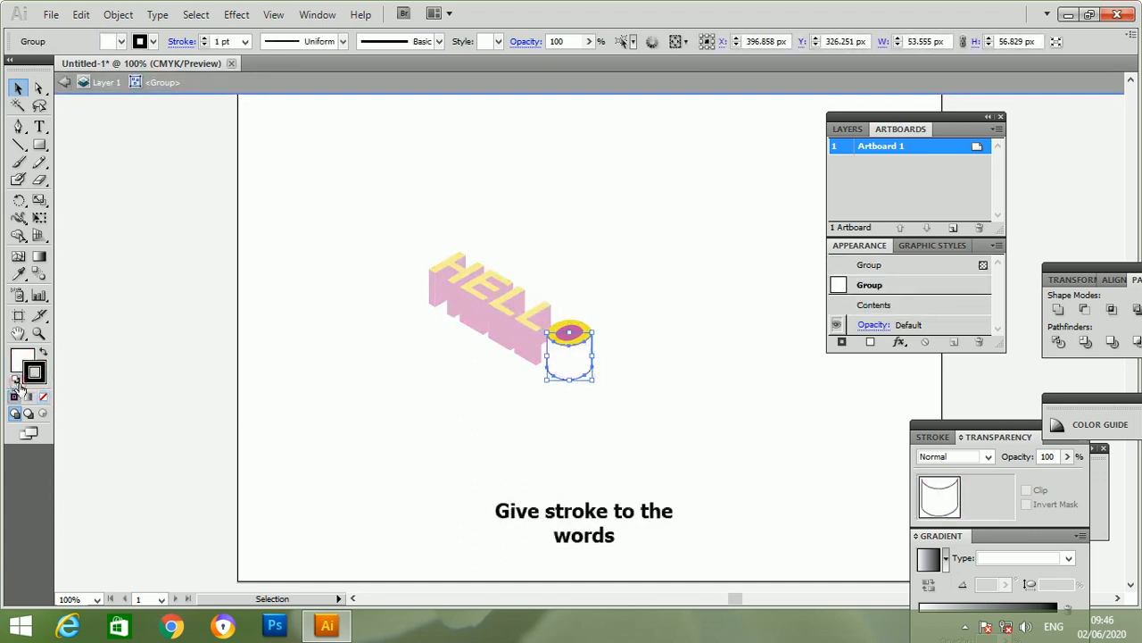
pyautogui.hotkey('ctrl', 'z')
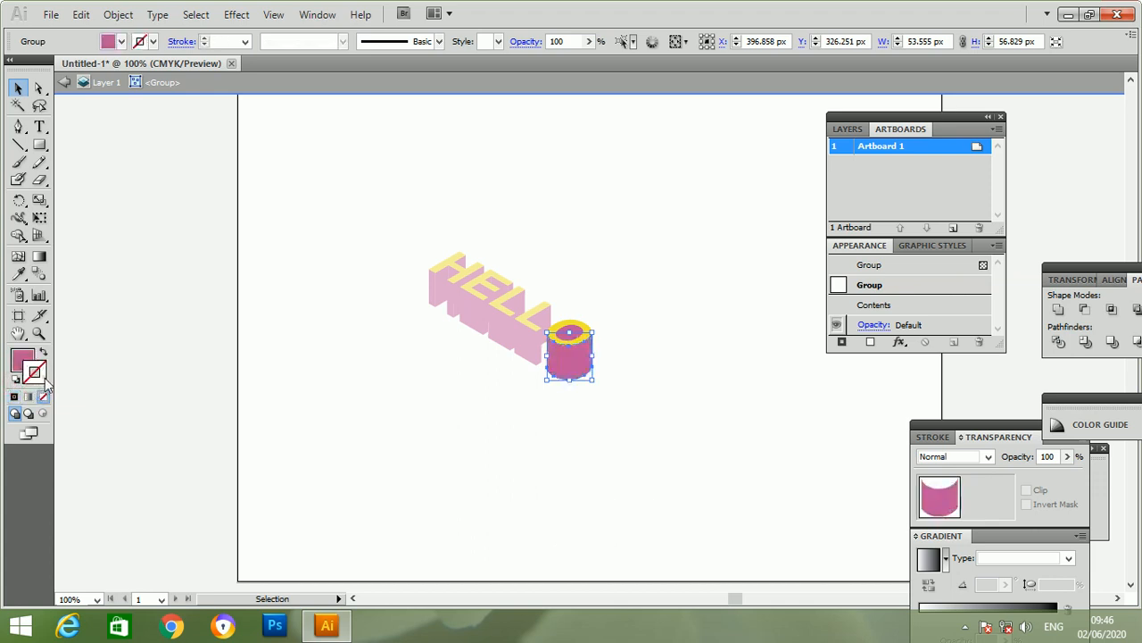
pyautogui.doubleClick(36, 382)
pyautogui.moveTo(454, 401); pyautogui.dragTo(349, 412)
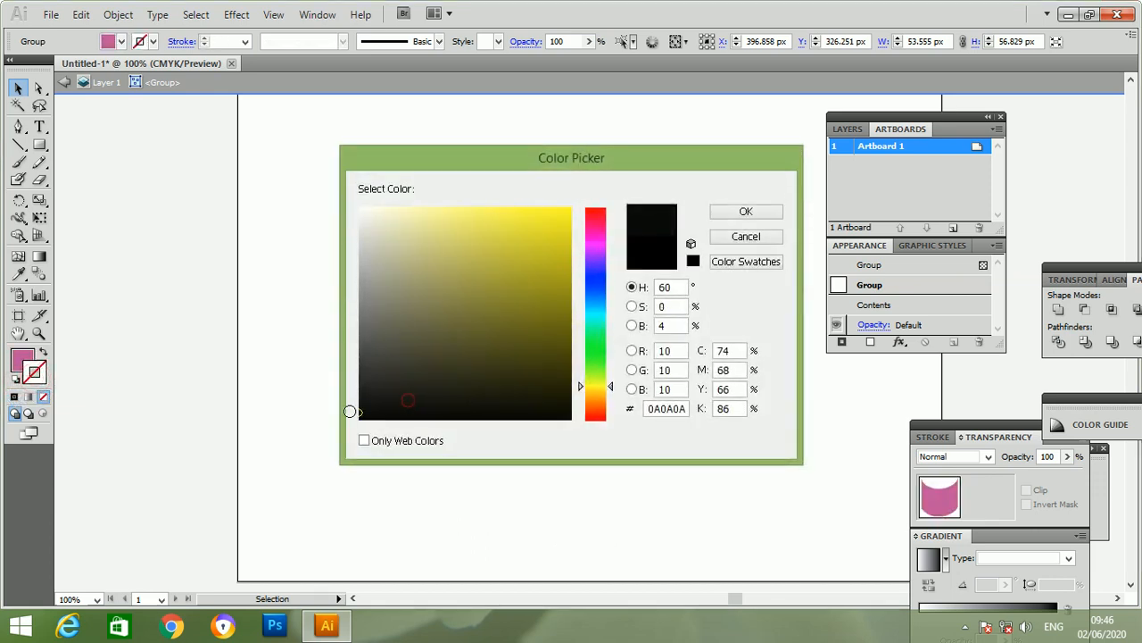
pyautogui.click(747, 211)
pyautogui.doubleClick(757, 219)
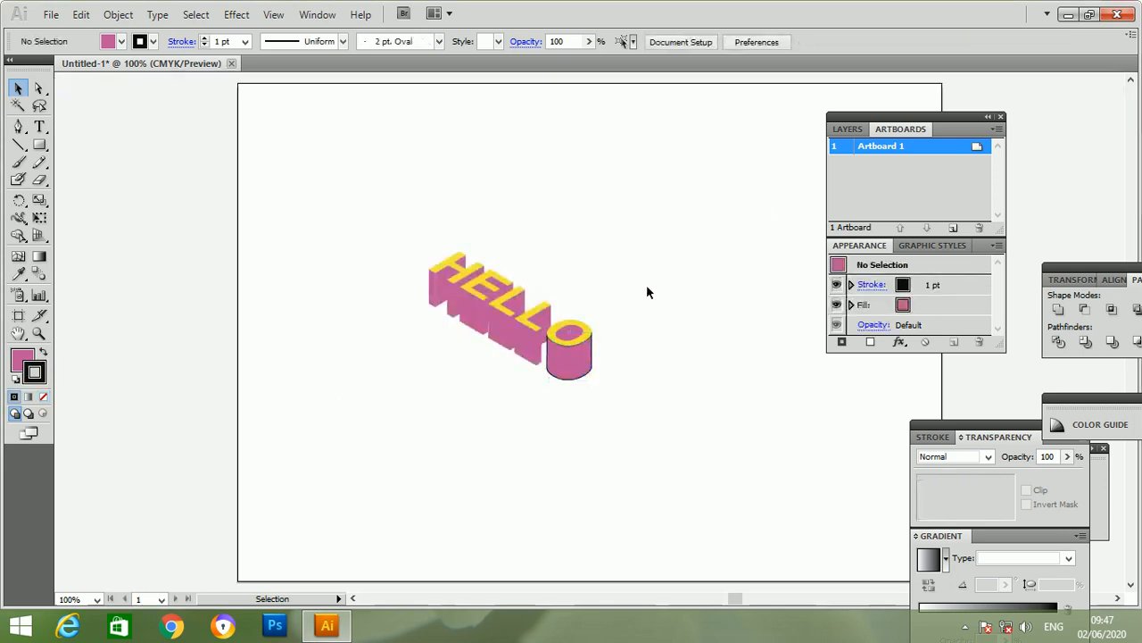
# Apply the black 1 pt stroke to the entire letter O group and deselect it
pyautogui.click(582, 339)
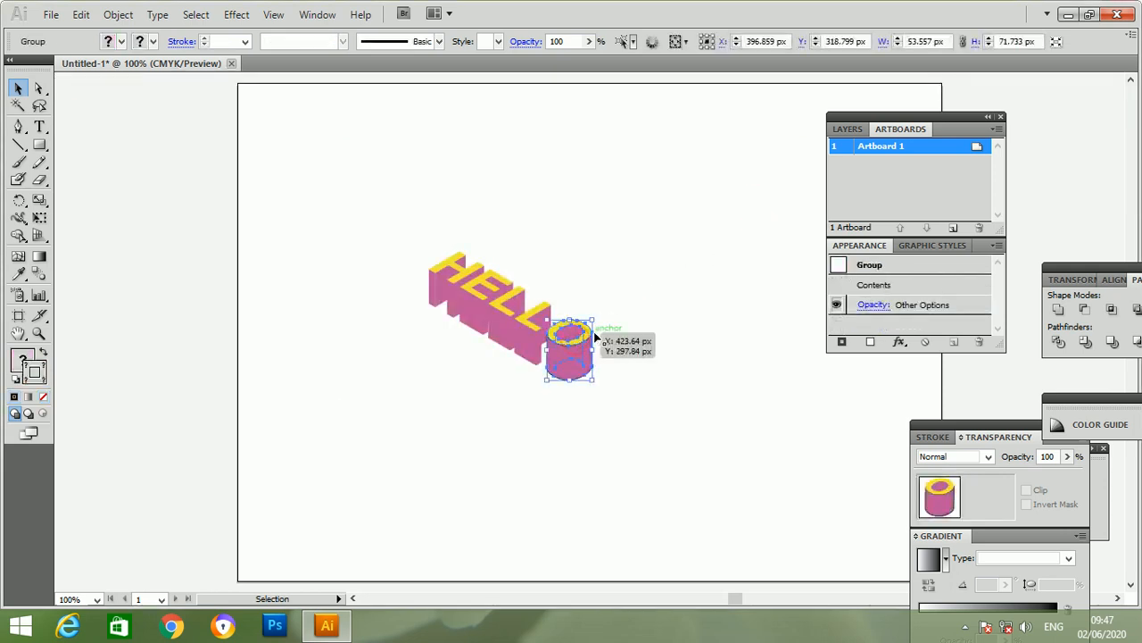
pyautogui.click(36, 373)
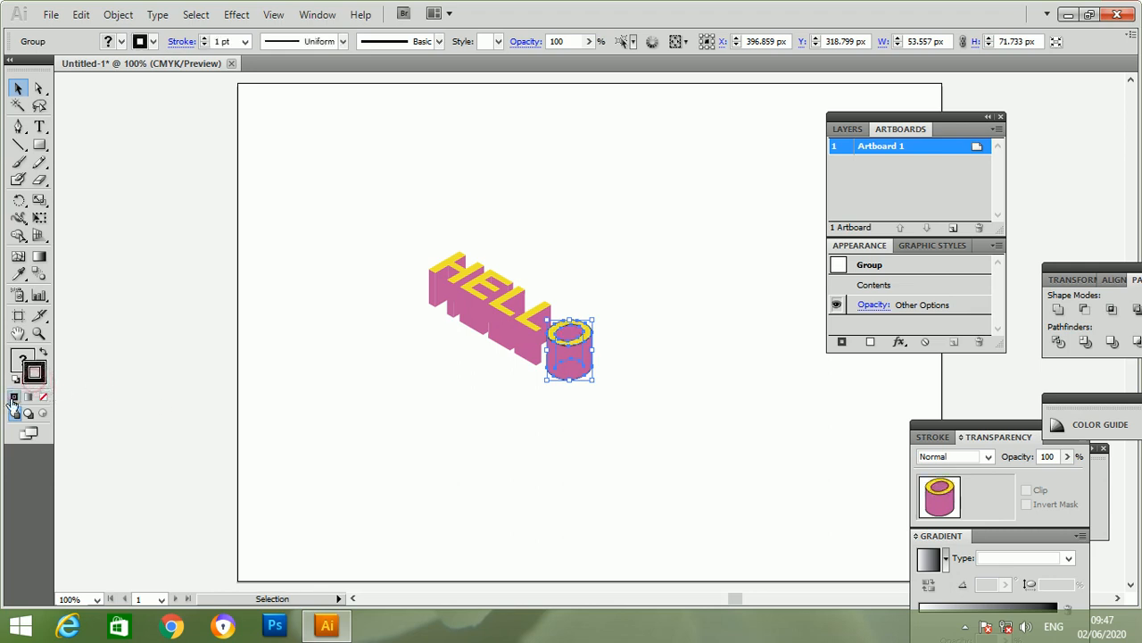
pyautogui.click(280, 387)
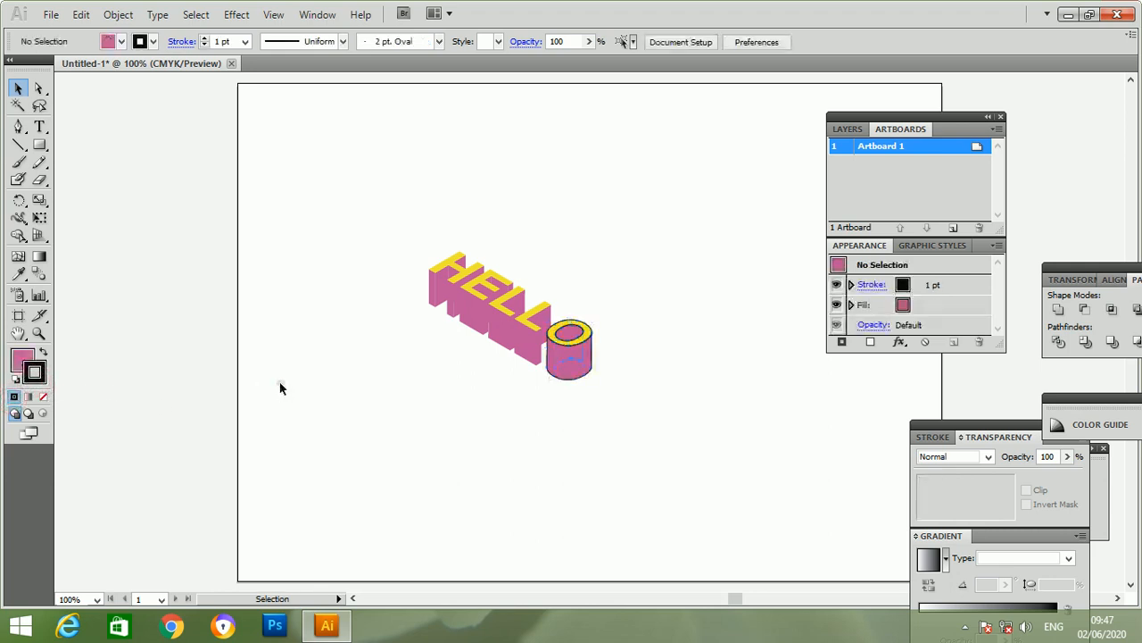
# Apply the black 1 pt stroke to the second and the first letter L groups, deselecting after each
pyautogui.click(538, 332)
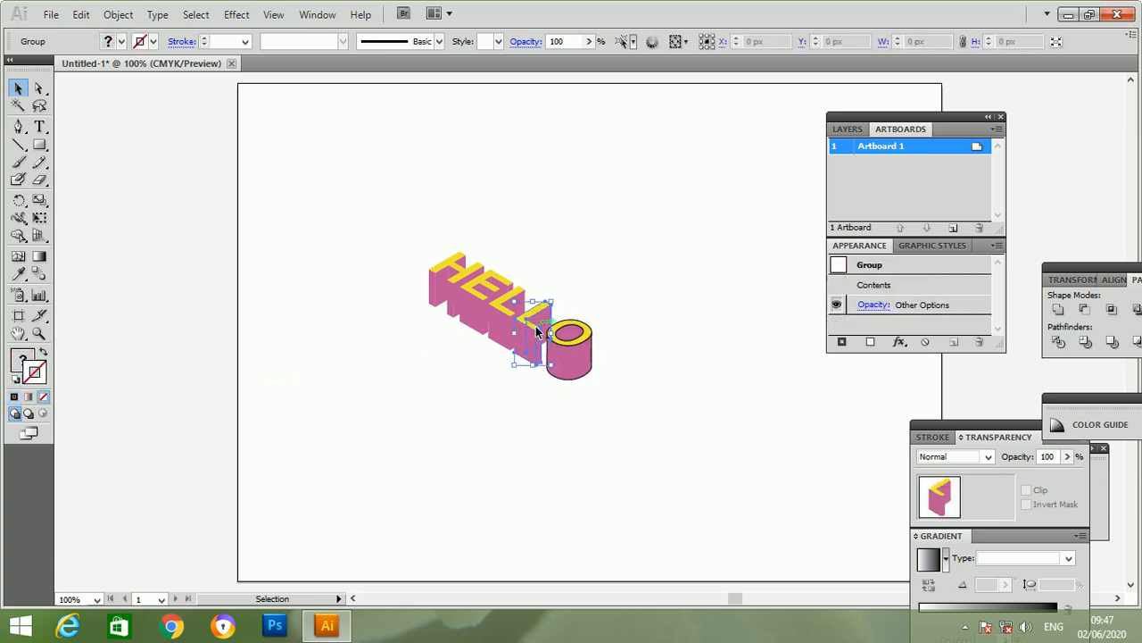
pyautogui.click(14, 396)
pyautogui.click(238, 401)
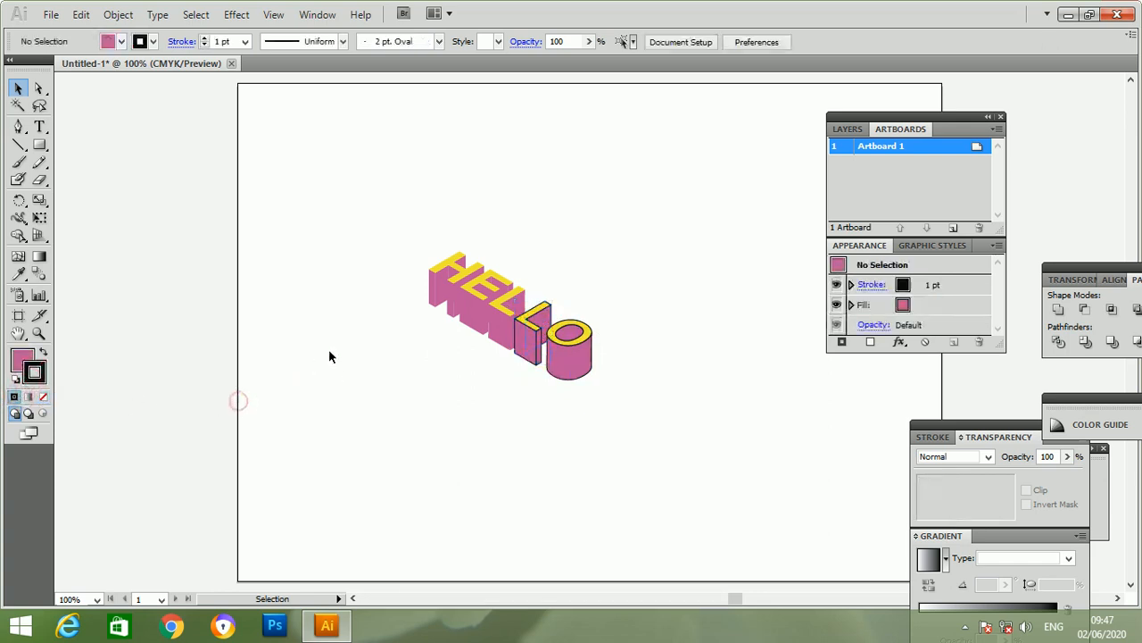
pyautogui.click(512, 326)
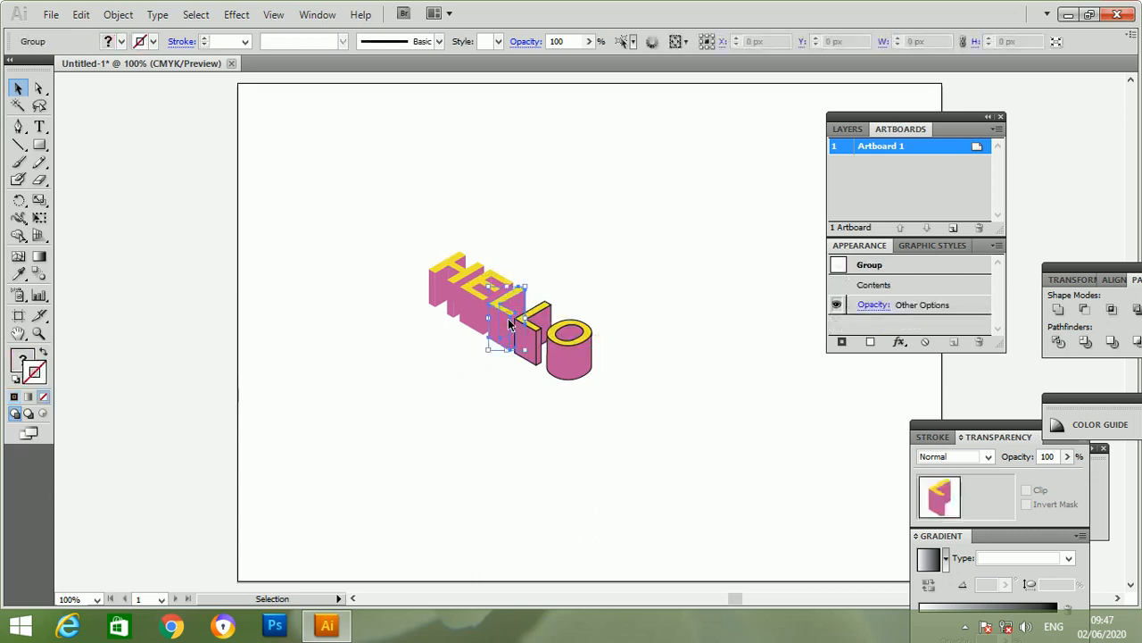
pyautogui.click(15, 397)
pyautogui.click(216, 398)
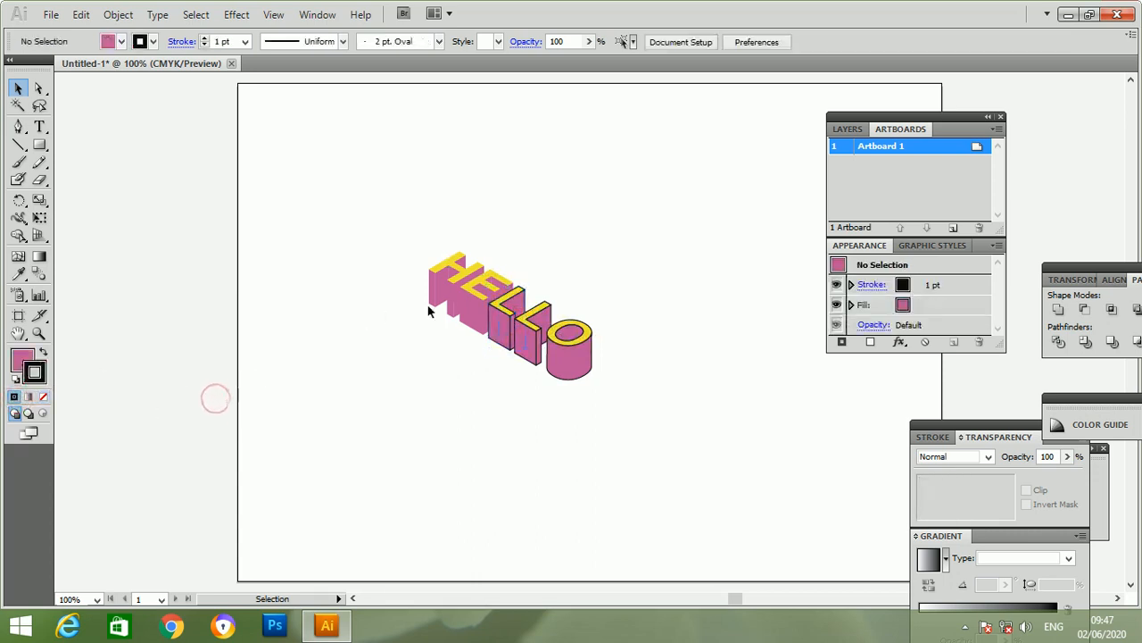
# Apply the black 1 pt stroke to the letter E and letter H groups, deselecting after each
pyautogui.click(480, 300)
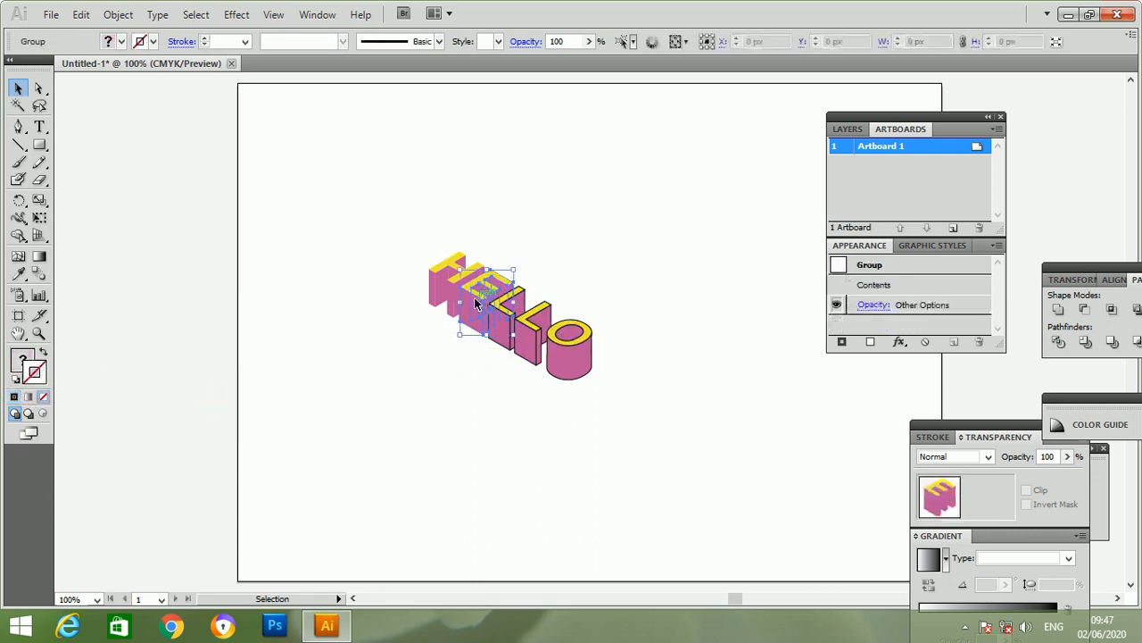
pyautogui.click(15, 398)
pyautogui.click(267, 390)
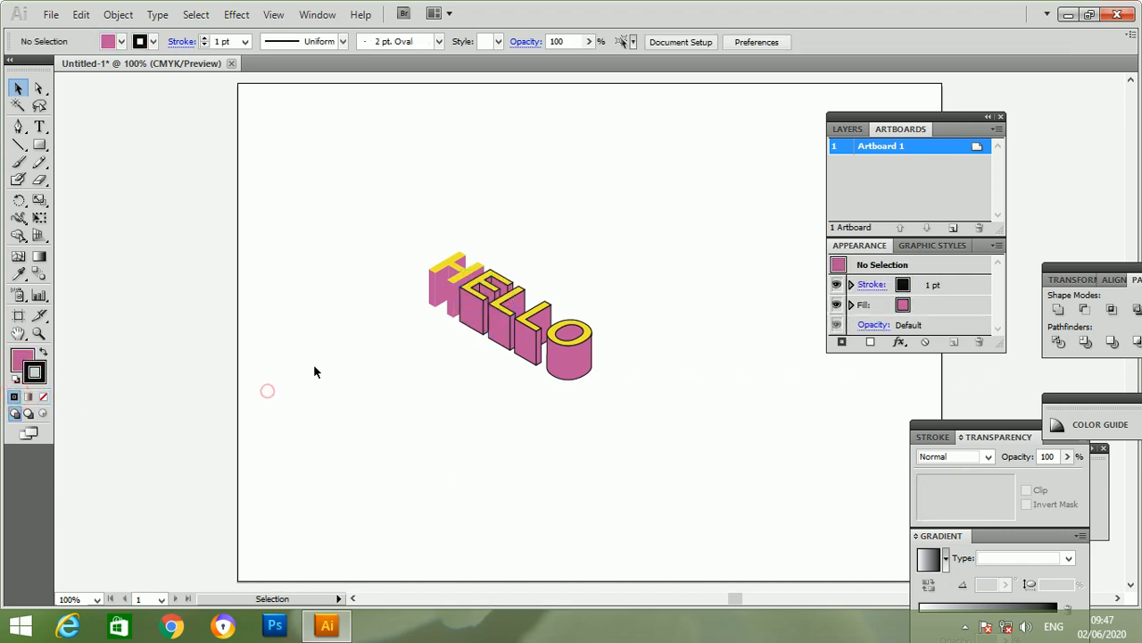
pyautogui.click(432, 282)
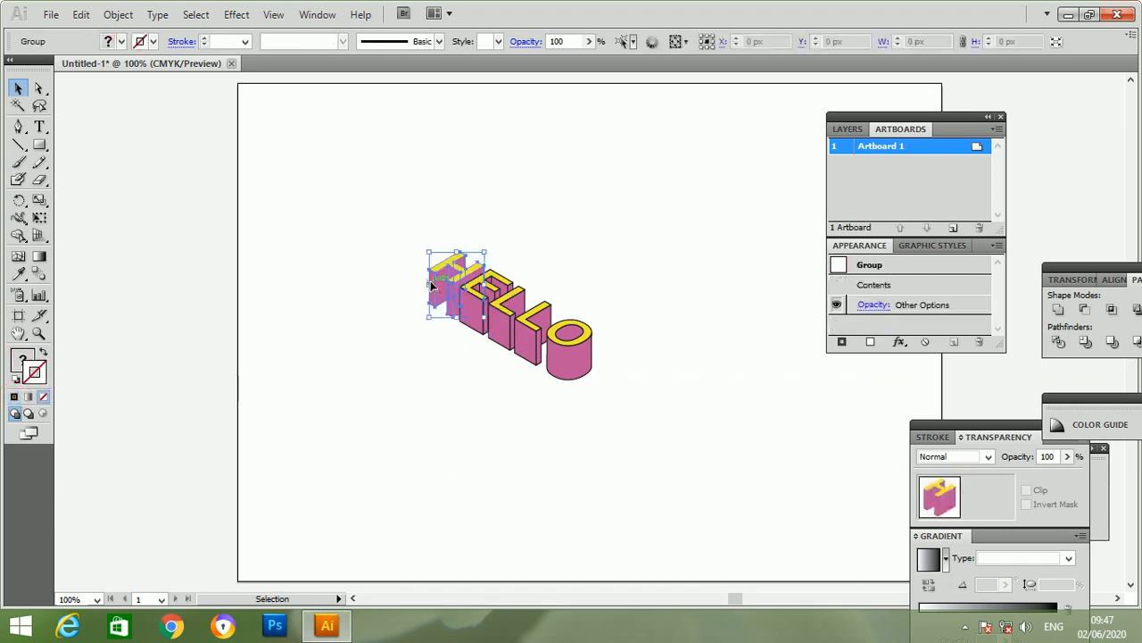
pyautogui.click(14, 397)
pyautogui.click(198, 403)
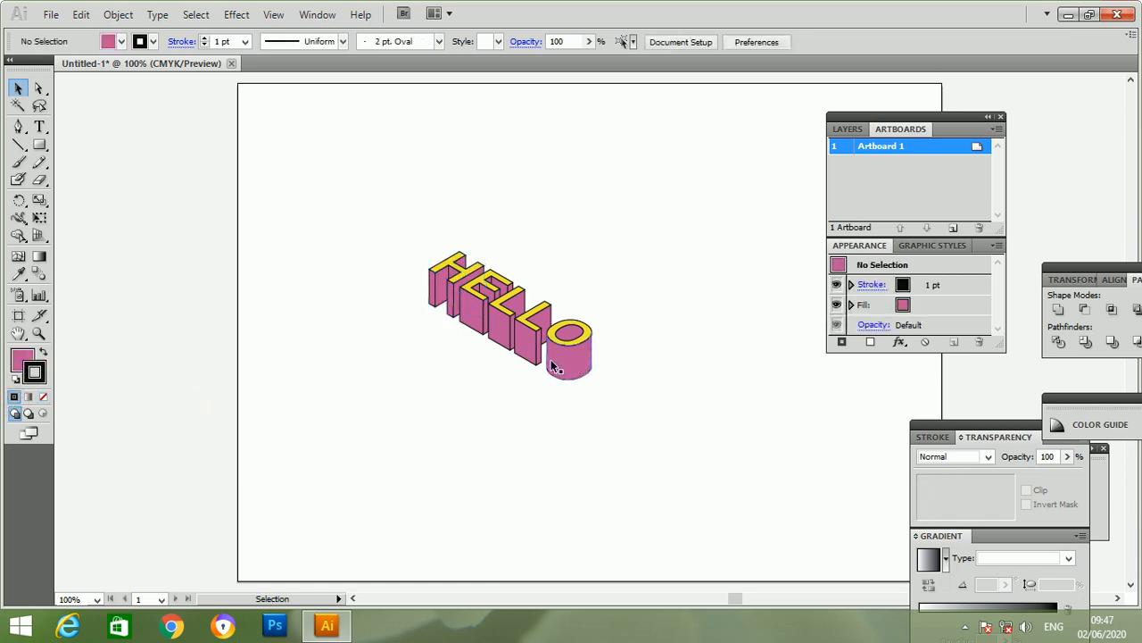
pyautogui.click(525, 354)
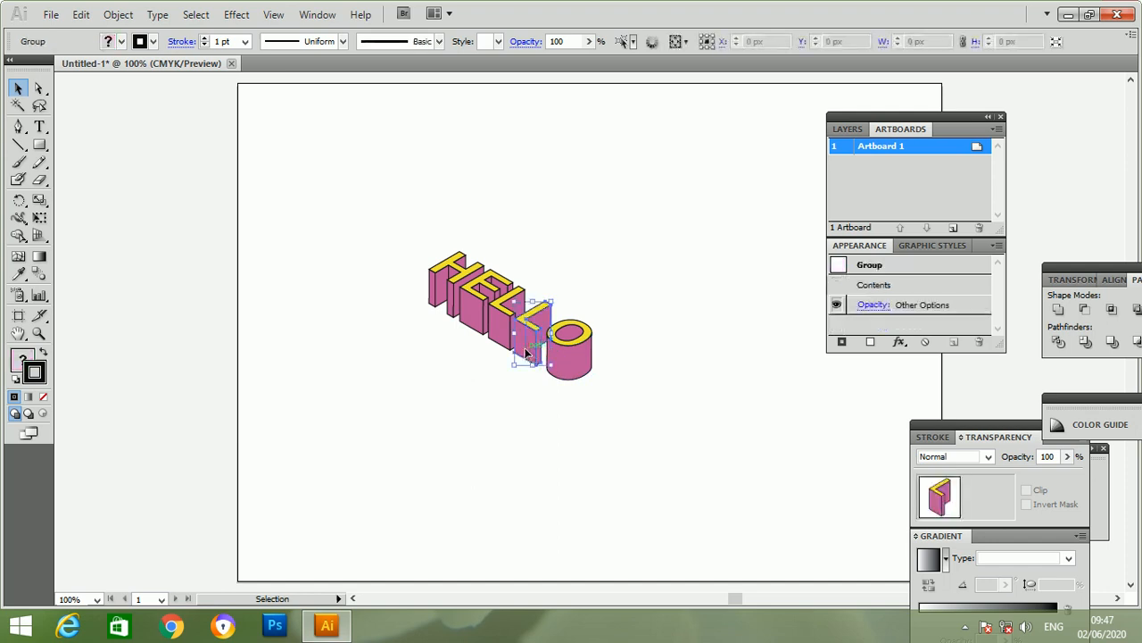
pyautogui.click(541, 412)
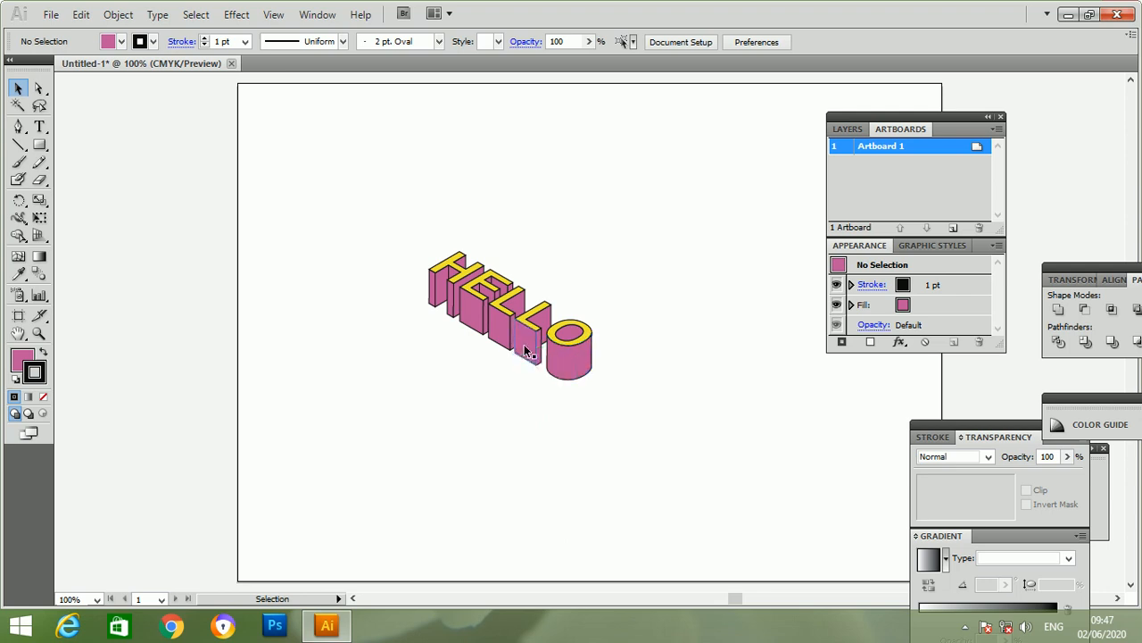
pyautogui.click(707, 256)
# Isolate the second letter L and try removing the stroke from its front side face
pyautogui.press('a')
pyautogui.hotkey('ctrl', '-')
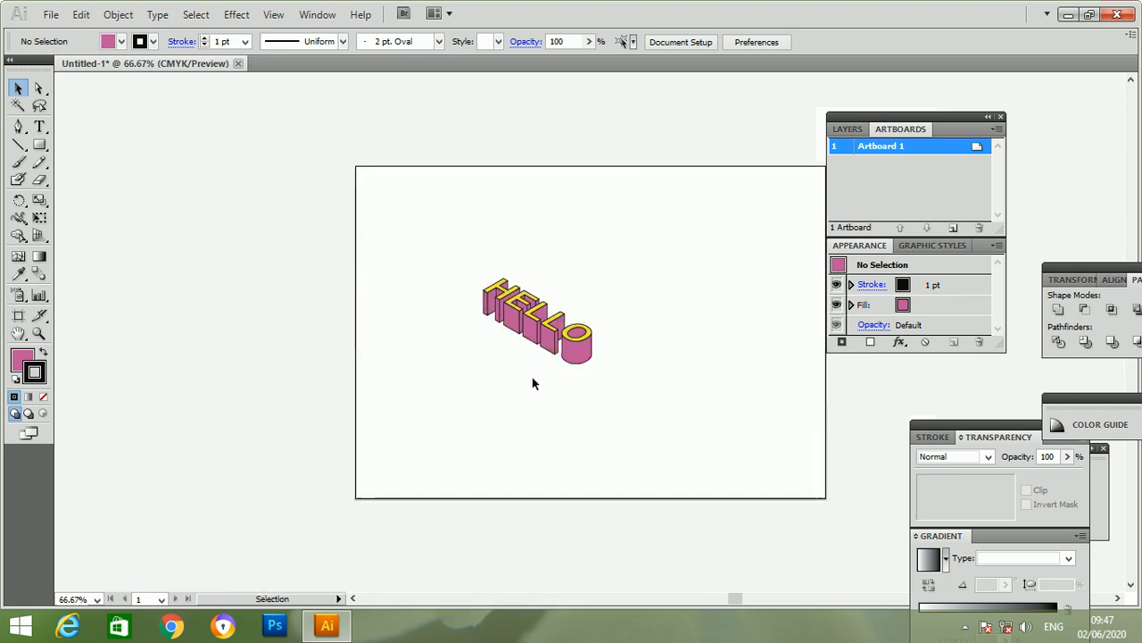
pyautogui.click(551, 347)
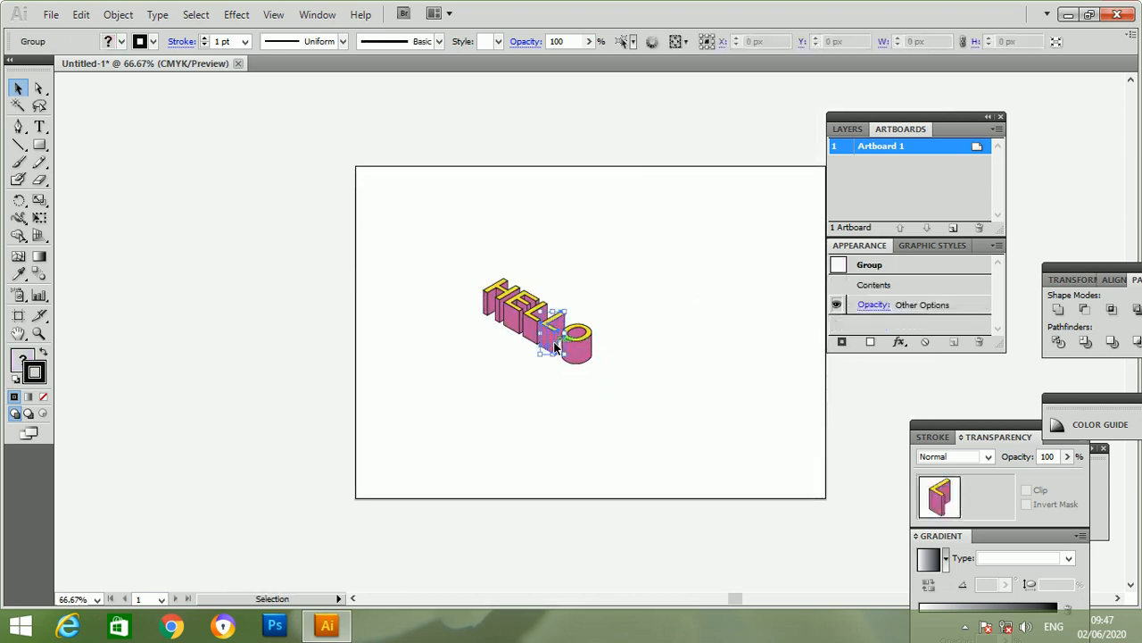
pyautogui.doubleClick(553, 348)
pyautogui.click(547, 344)
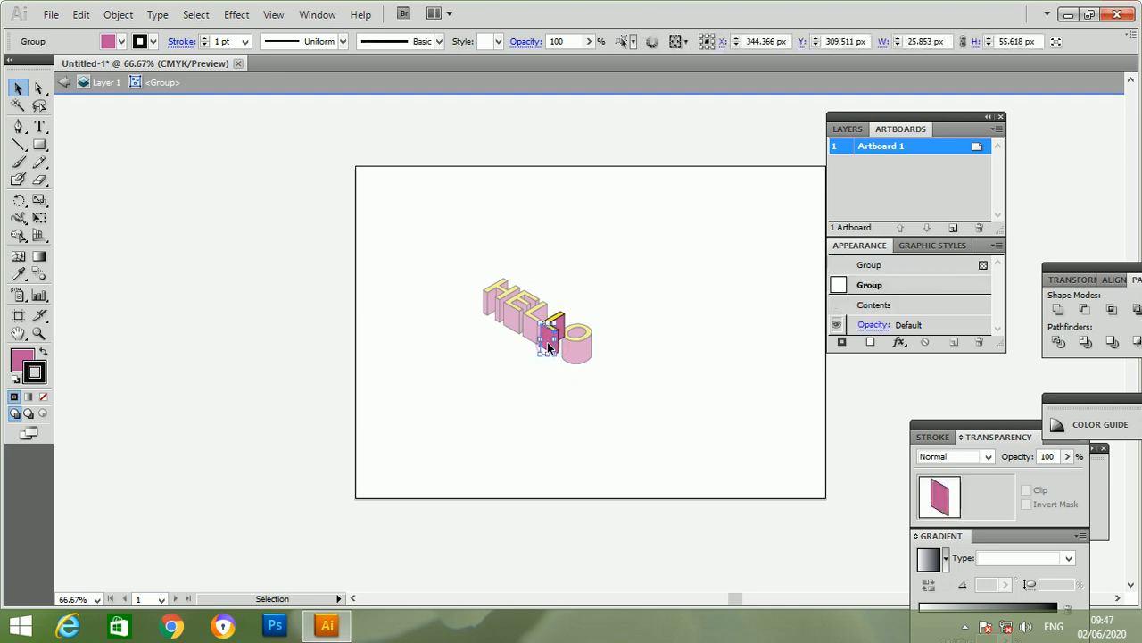
pyautogui.click(601, 360)
pyautogui.click(594, 356)
pyautogui.click(649, 379)
pyautogui.click(549, 340)
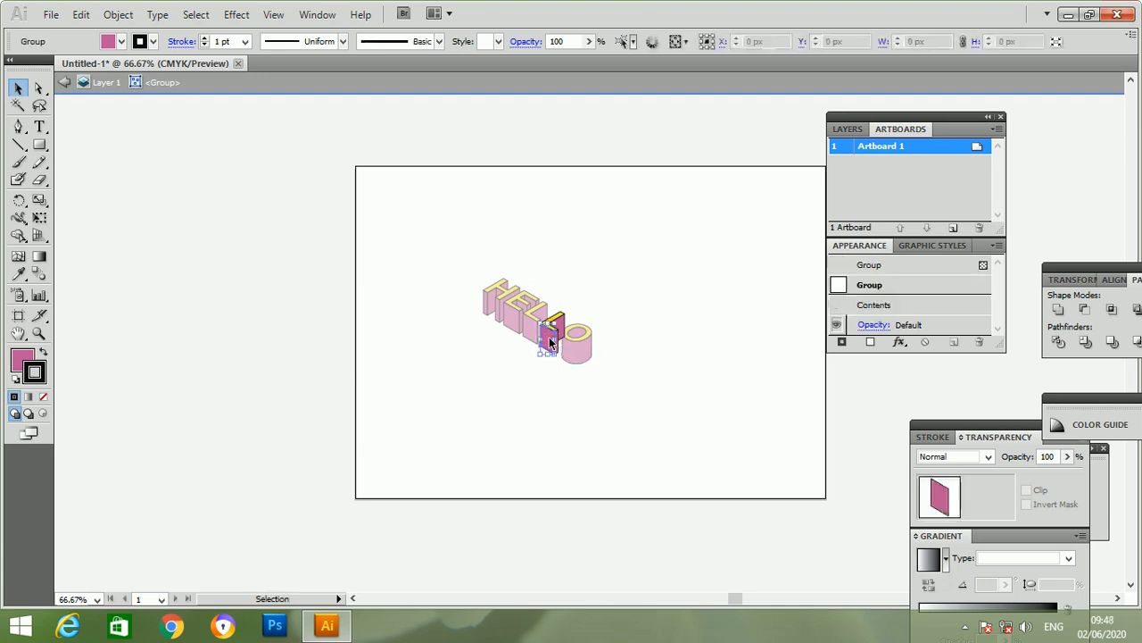
pyautogui.click(43, 396)
pyautogui.click(204, 437)
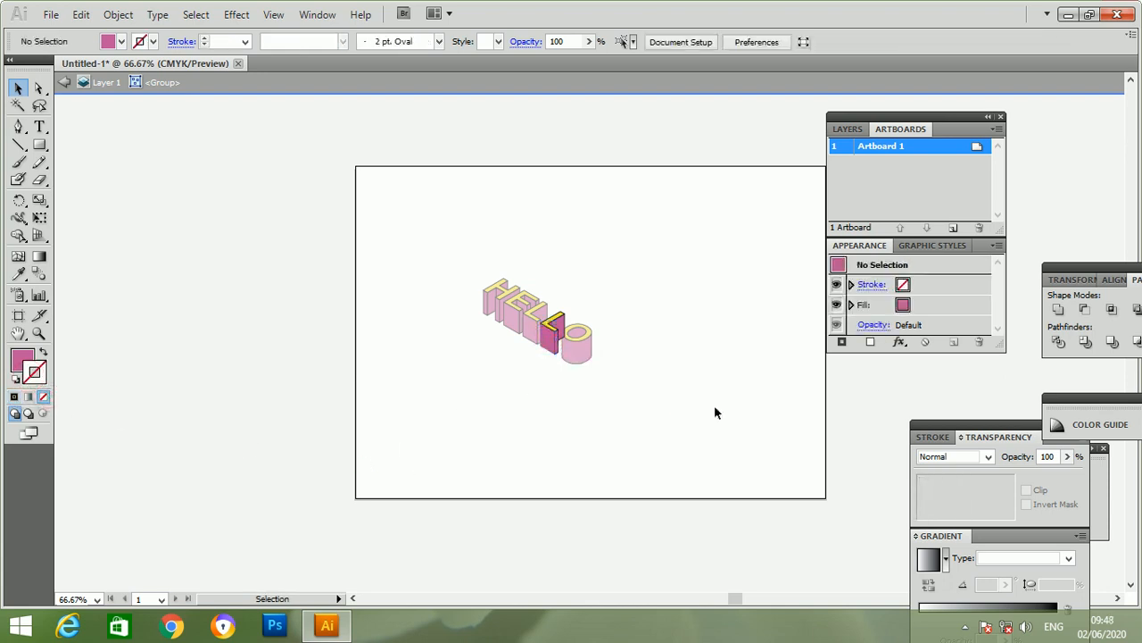
# Undo the stroke removal on the second letter L and clear the selection
pyautogui.hotkey('ctrl', 'z')
pyautogui.hotkey('ctrl', 'z')
pyautogui.click(660, 409)
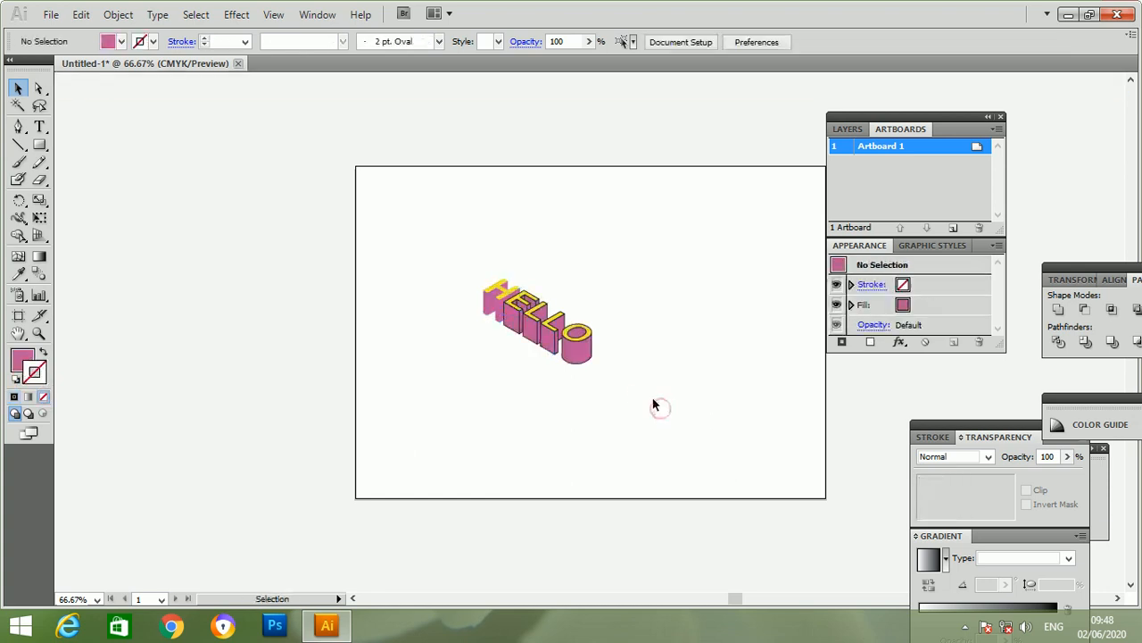
# Reapply the black 1 pt stroke to the entire letter H group and deselect it
pyautogui.click(499, 300)
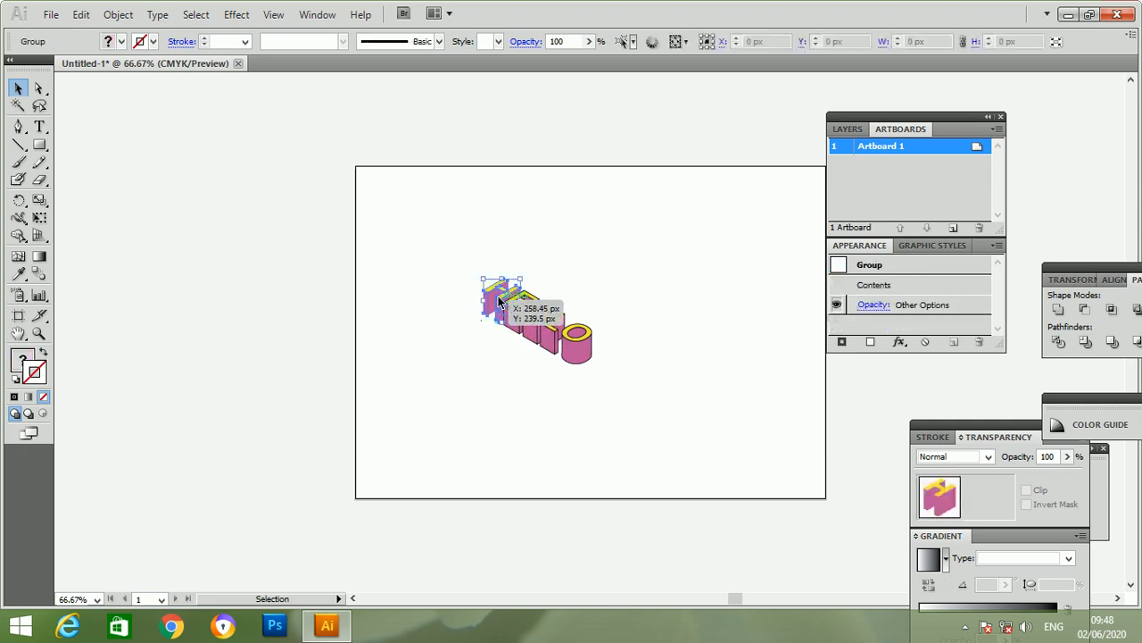
pyautogui.click(26, 400)
pyautogui.click(368, 404)
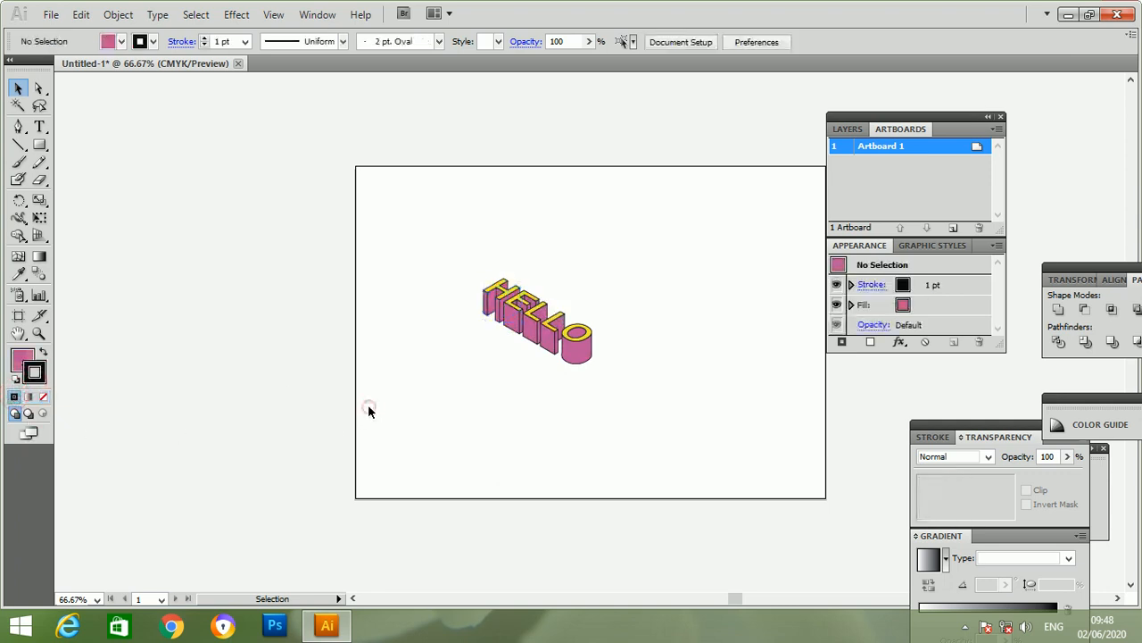
# Select all the HELLO letters, enlarge them together near the middle of the artboard, and deselect
pyautogui.moveTo(436, 219); pyautogui.dragTo(646, 392)
pyautogui.moveTo(564, 346); pyautogui.dragTo(661, 395)
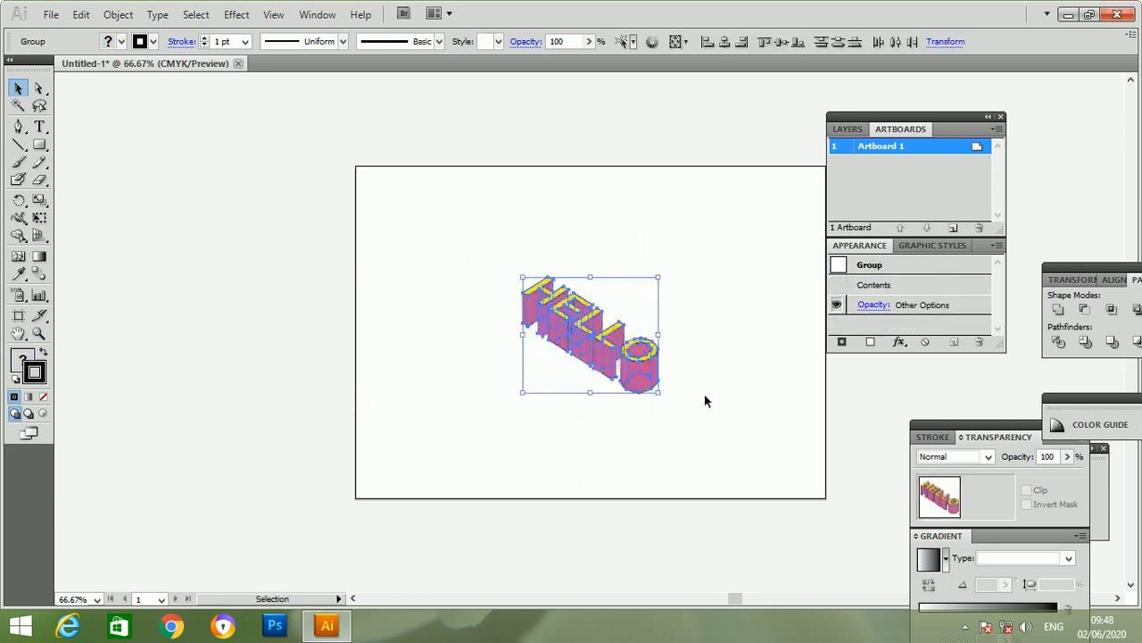
pyautogui.click(706, 399)
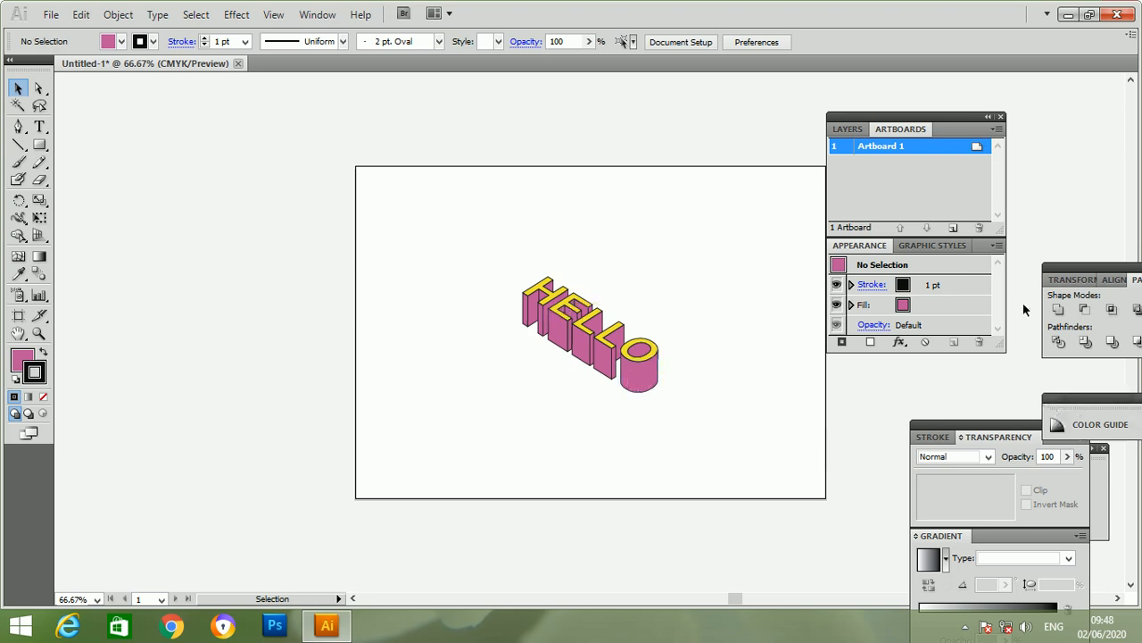
# Create a new layer, Layer 2, and move it below Layer 1
pyautogui.click(848, 129)
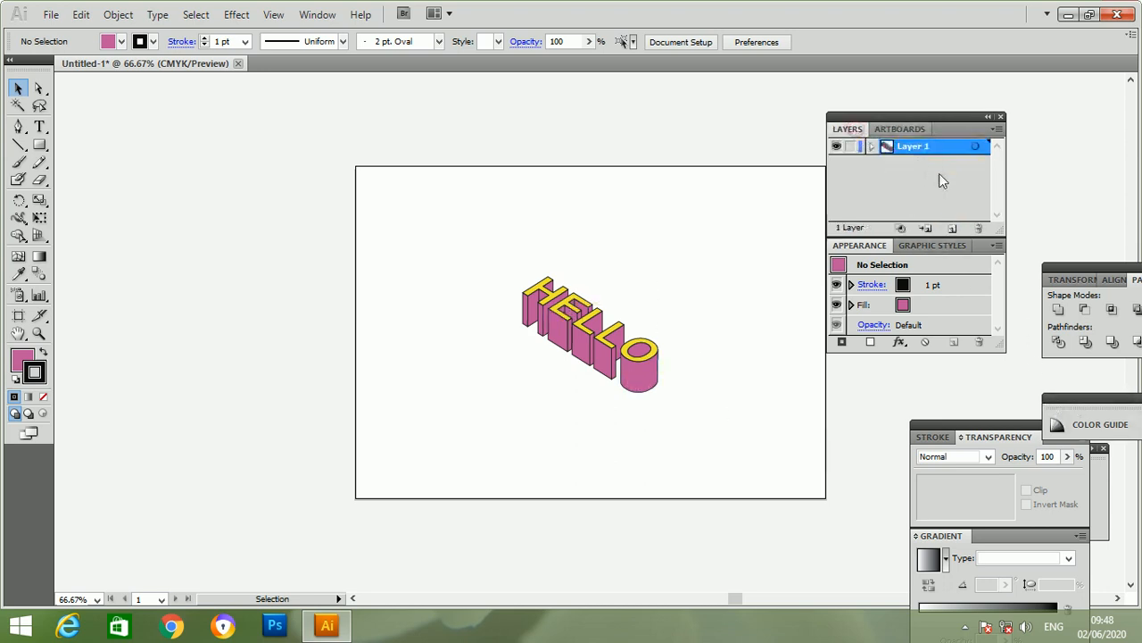
pyautogui.click(952, 228)
pyautogui.moveTo(926, 146); pyautogui.dragTo(930, 182)
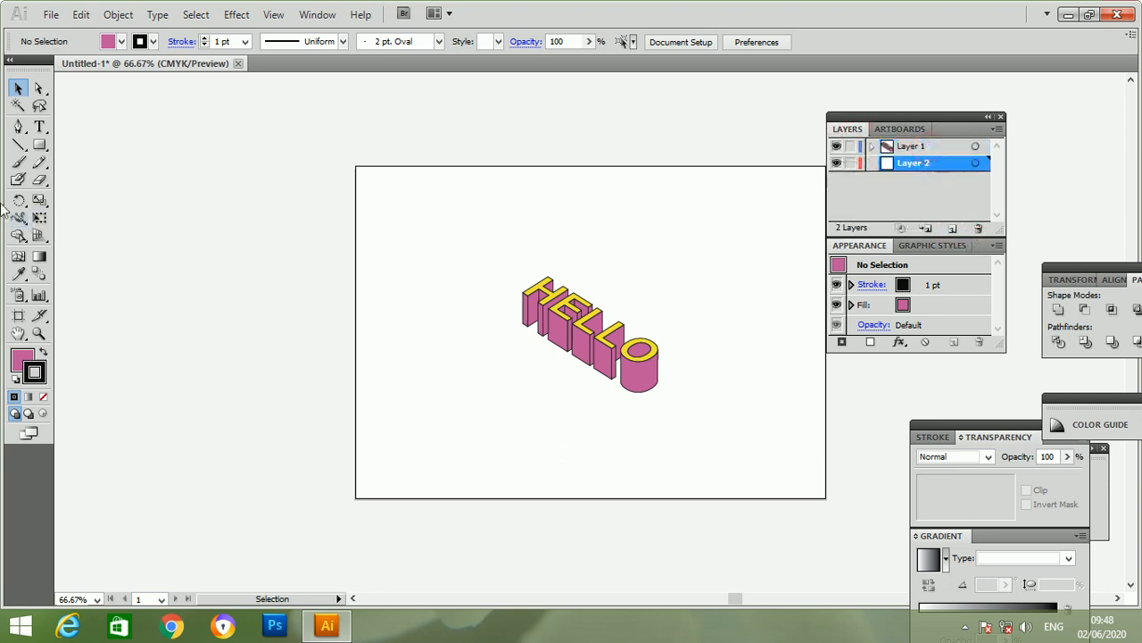
# Set the fill to bright blue and draw an 841.89 × 595.28 px background rectangle covering the whole artboard on Layer 2
pyautogui.click(39, 145)
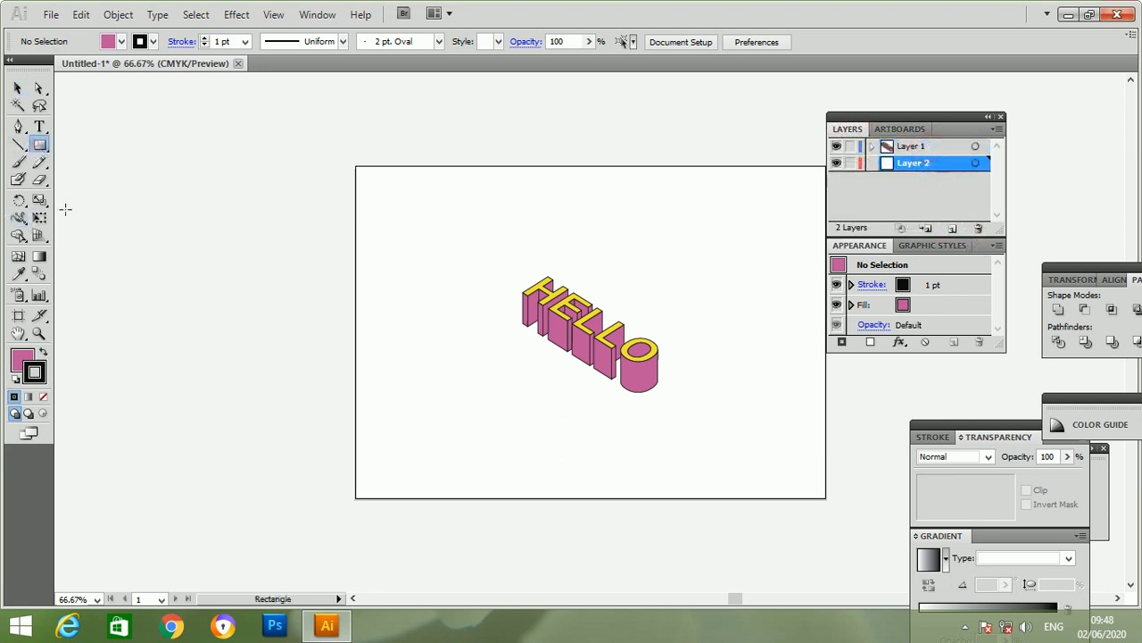
pyautogui.doubleClick(23, 359)
pyautogui.click(593, 309)
pyautogui.moveTo(562, 210); pyautogui.dragTo(576, 228)
pyautogui.click(746, 211)
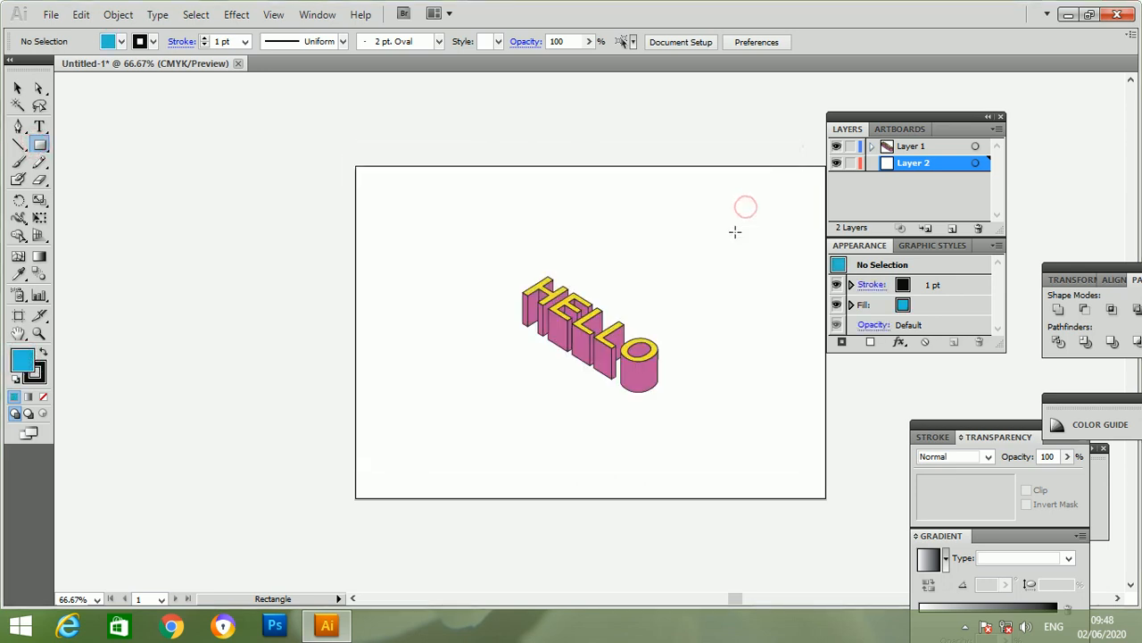
pyautogui.moveTo(356, 165)
pyautogui.mouseDown()
pyautogui.moveTo(780, 452)
pyautogui.moveTo(826, 498)
pyautogui.mouseUp()
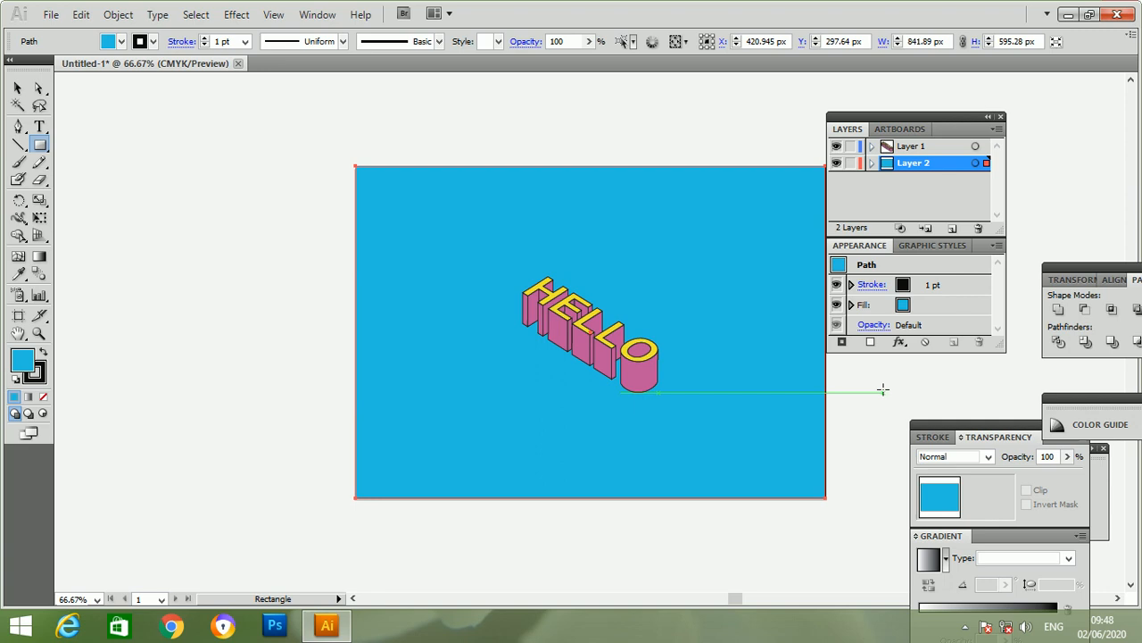
pyautogui.click(17, 87)
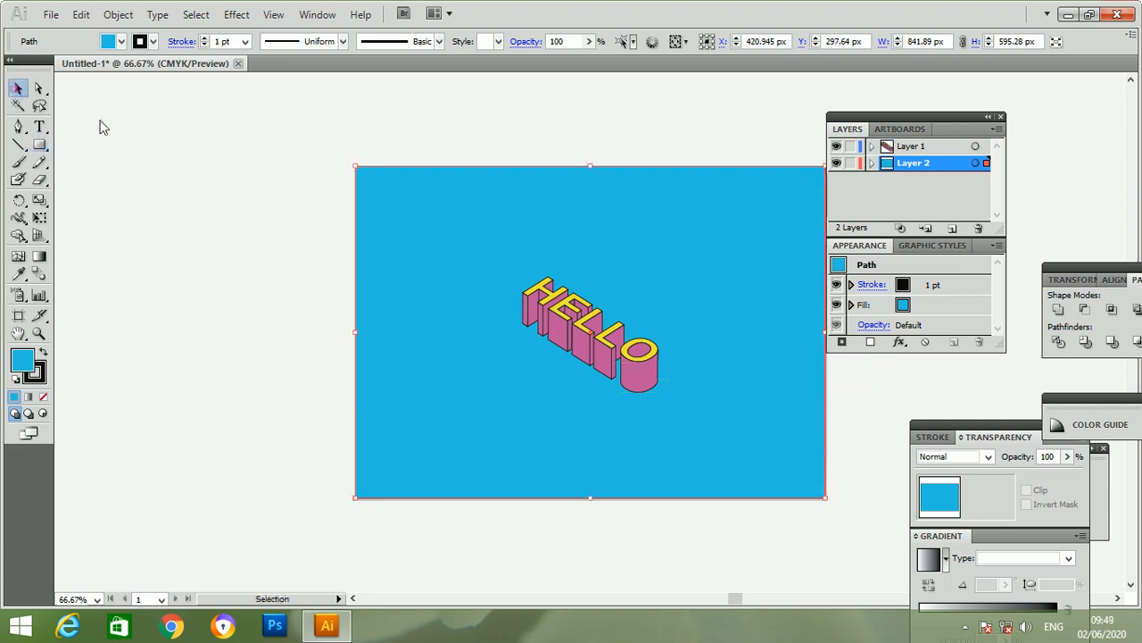
pyautogui.click(572, 310)
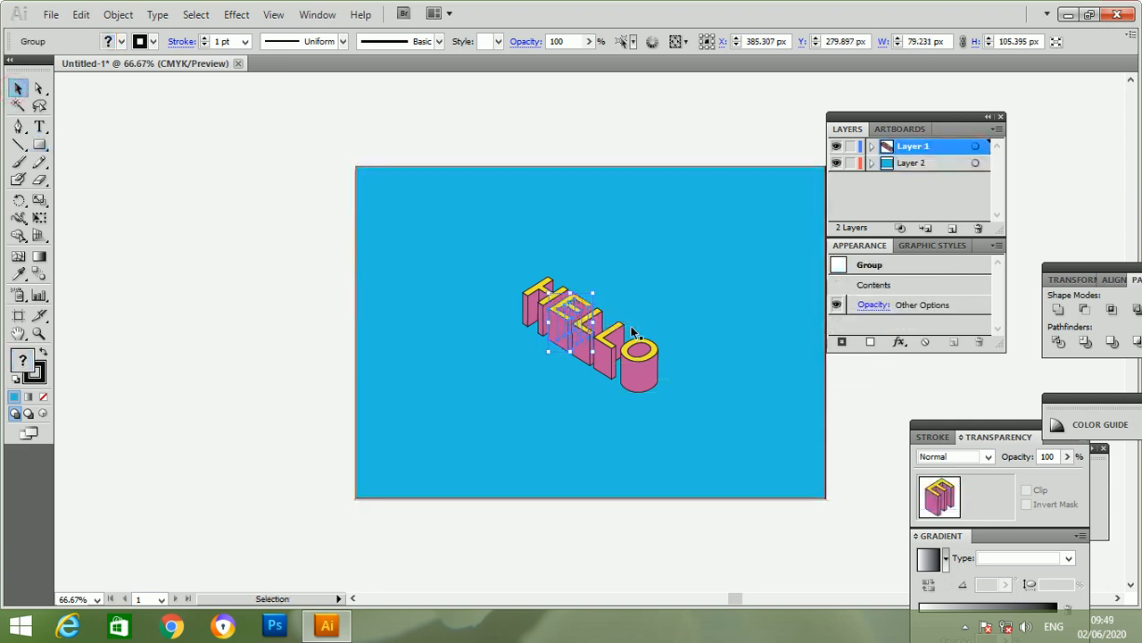
pyautogui.click(506, 263)
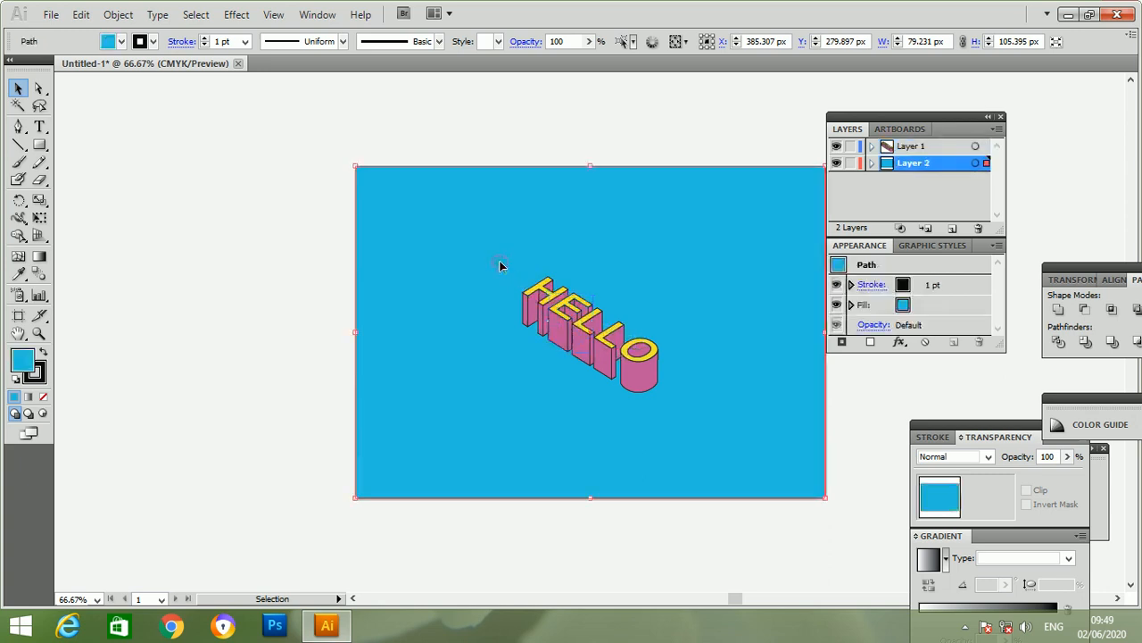
pyautogui.click(888, 146)
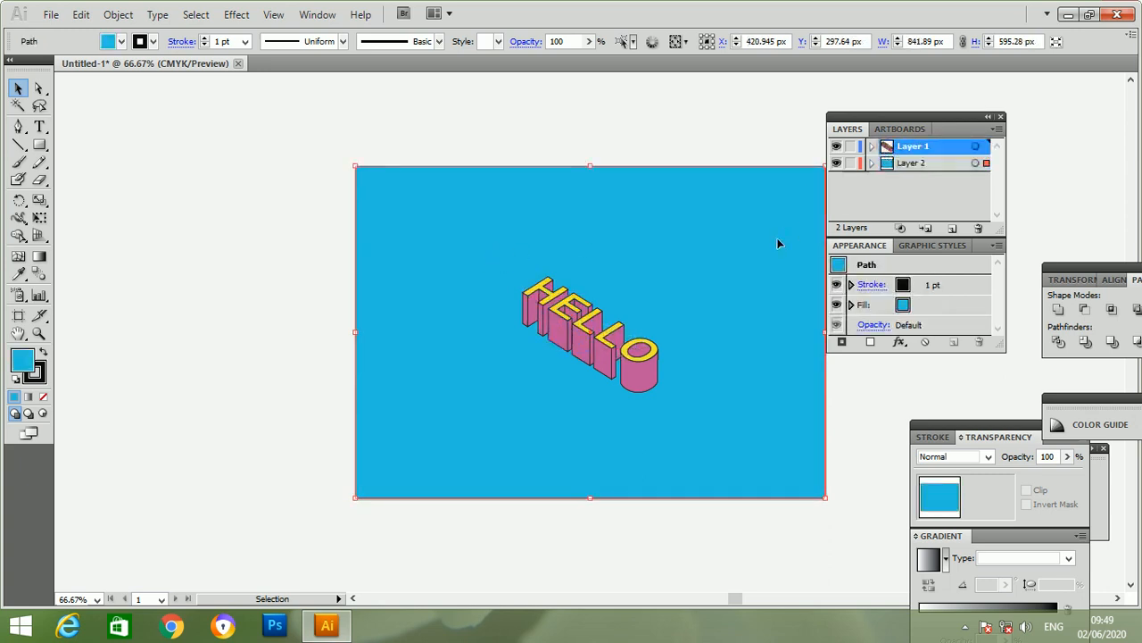
pyautogui.click(912, 163)
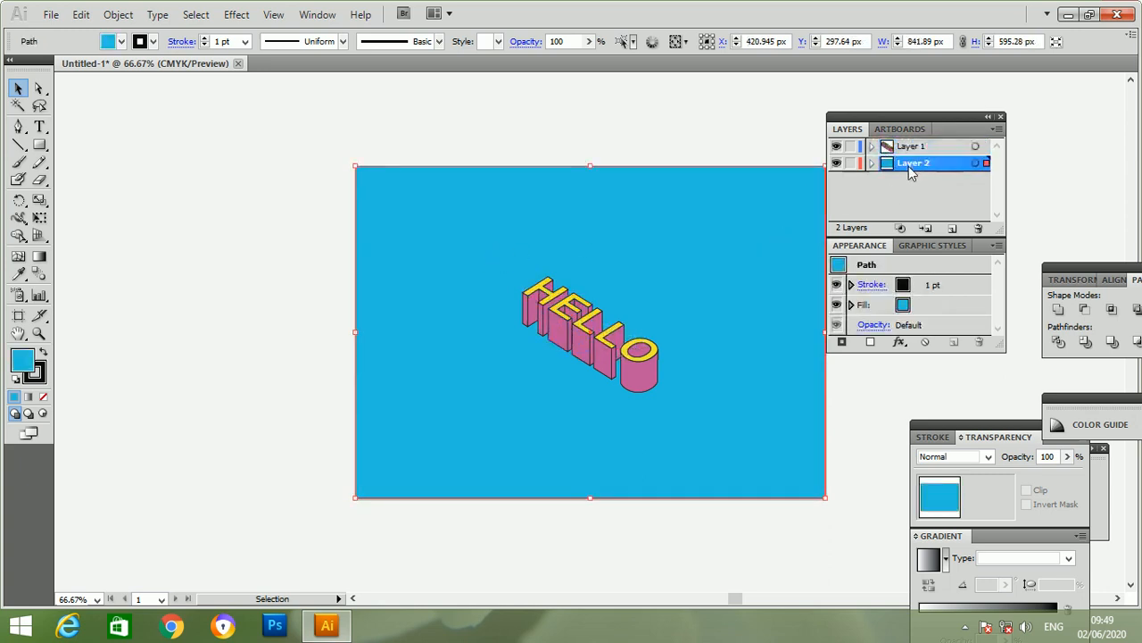
# Enlarge all the HELLO letters together, center them over the blue background, and clear the selection
pyautogui.moveTo(812, 256); pyautogui.dragTo(232, 132)
pyautogui.moveTo(511, 237); pyautogui.dragTo(705, 433)
pyautogui.moveTo(659, 391); pyautogui.dragTo(720, 444)
pyautogui.moveTo(697, 403); pyautogui.dragTo(655, 382)
pyautogui.click(737, 383)
pyautogui.moveTo(224, 289); pyautogui.dragTo(794, 407)
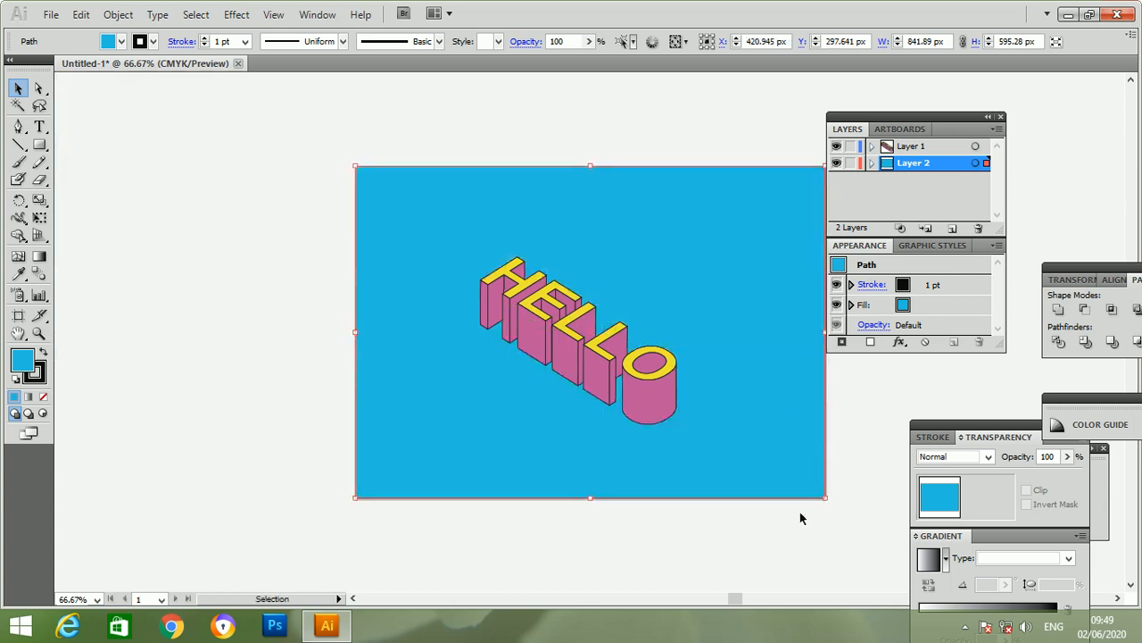
pyautogui.click(795, 523)
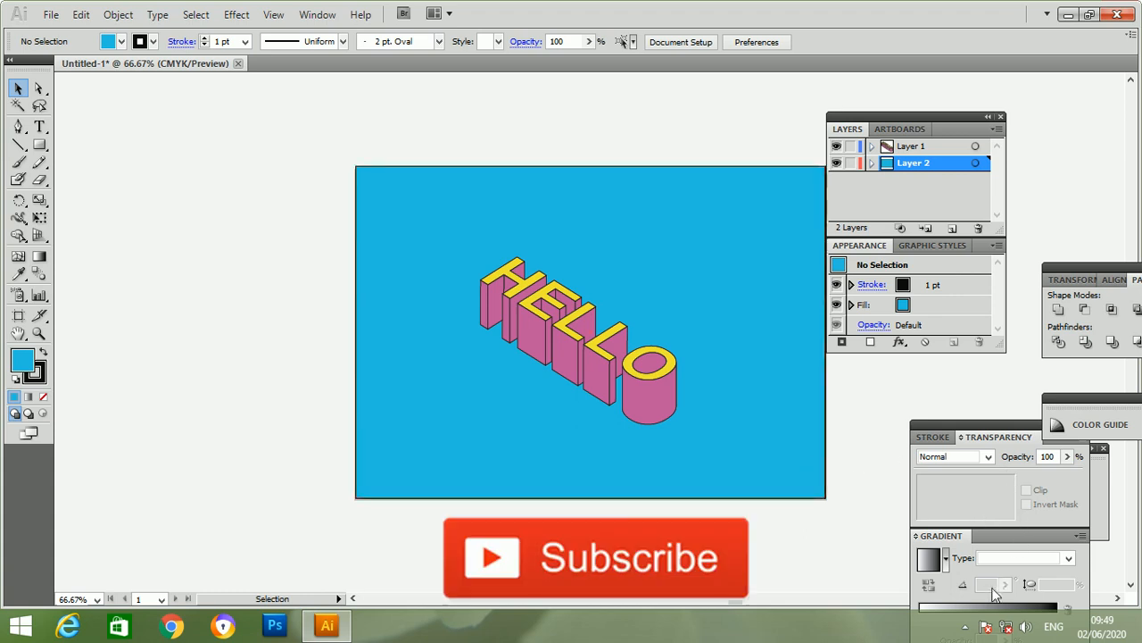
pyautogui.click(966, 628)
pyautogui.moveTo(969, 543)
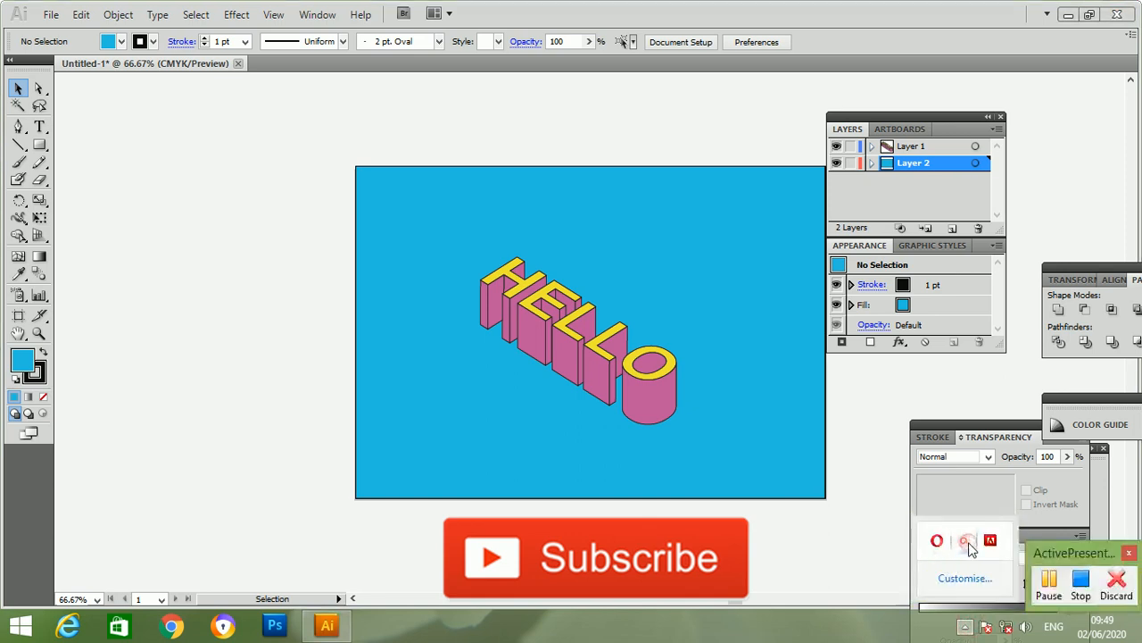